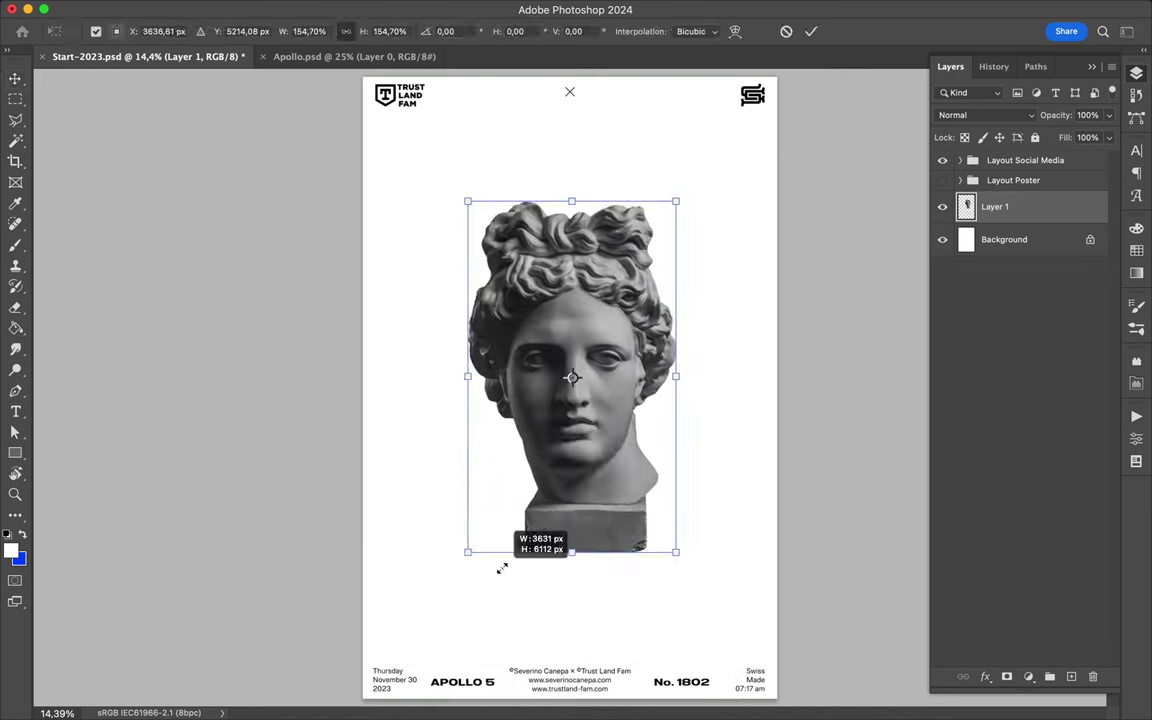
Type APO beside the bust and make a copy of it retyped as LLO.
key(t)
click(464, 496)
text(APO)
mouse_move(474, 492)
mouse_down()
mouse_move(474, 516)
mouse_move(652, 258)
mouse_up()
text(LLOv)
key(ctrl+t)
Set APO and LLO to Molde Compressed-Light and move them up and left together.
key(Return)
click(1136, 150)
click(1080, 174)
click(960, 275)
drag(545, 298, 489, 265)
double_click(490, 262)
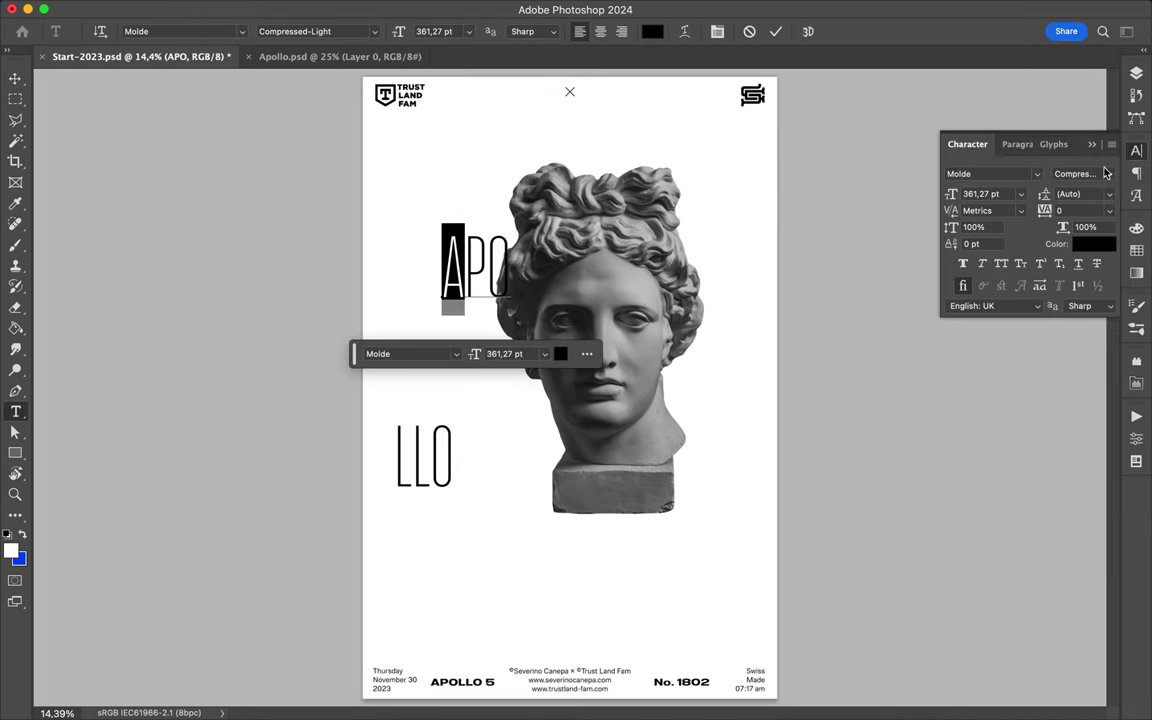
Delete PO to leave only the A, and enlarge the A to about 220%.
drag(466, 265, 515, 265)
key(BackSpace)
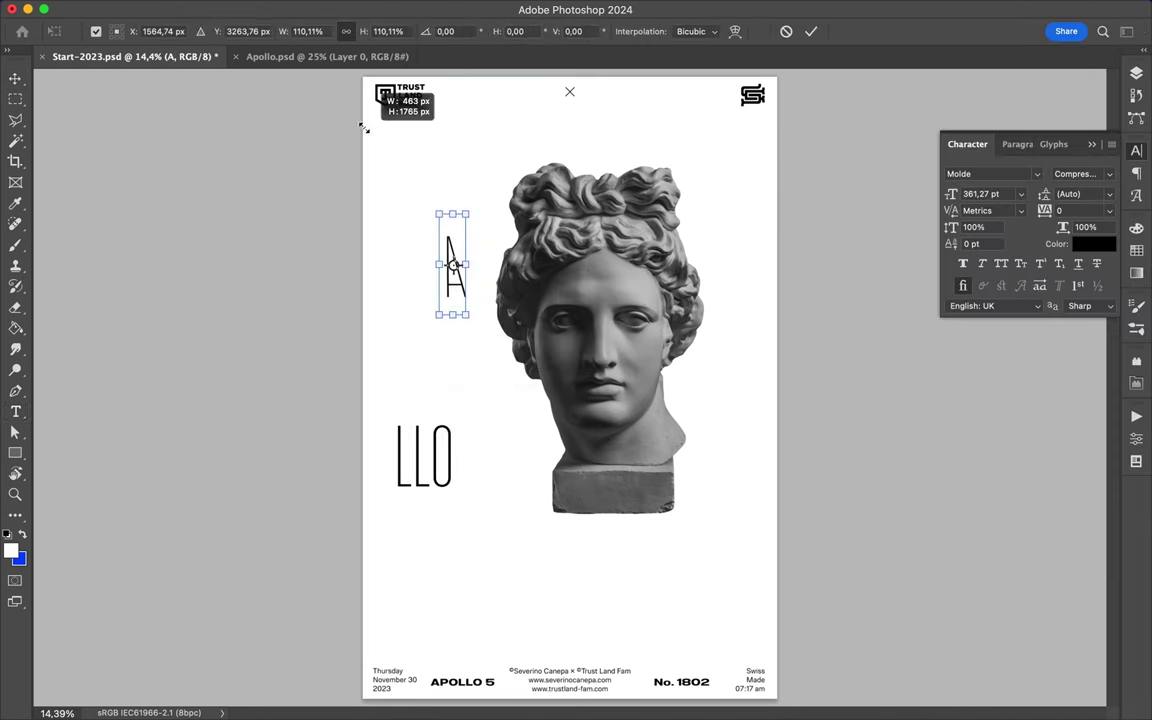
drag(444, 236, 367, 132)
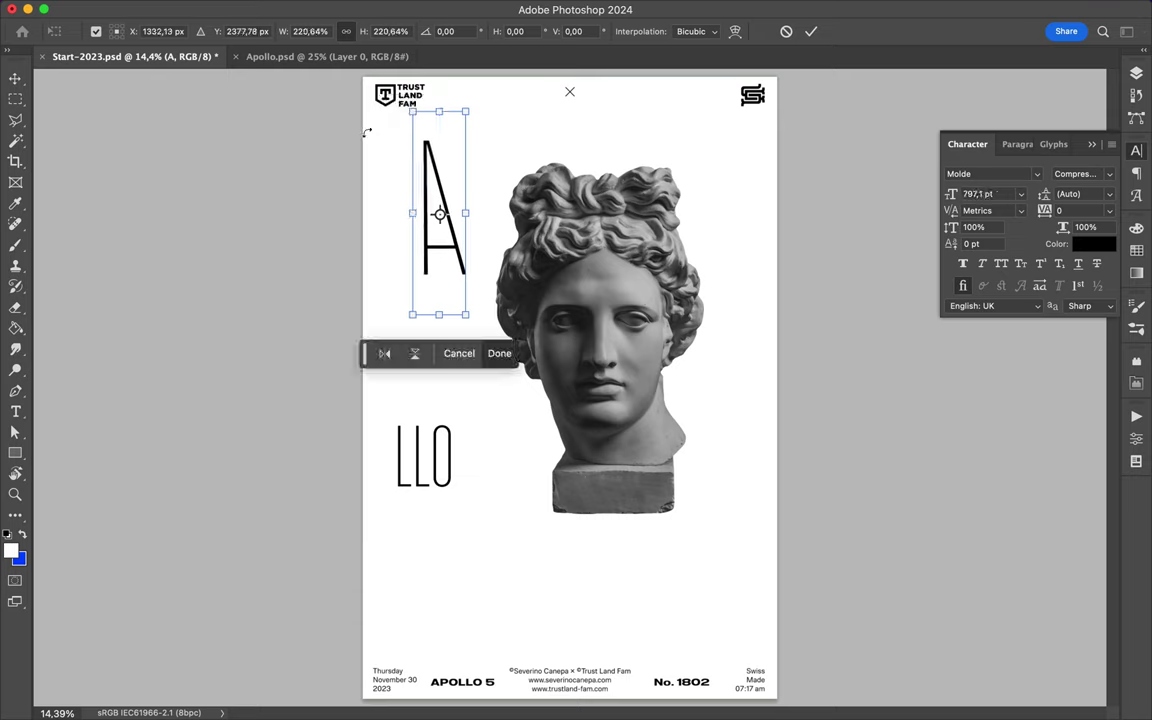
key(Return)
Duplicate the A beside itself and turn the copy into a Semibold Italic P.
drag(450, 180, 410, 180)
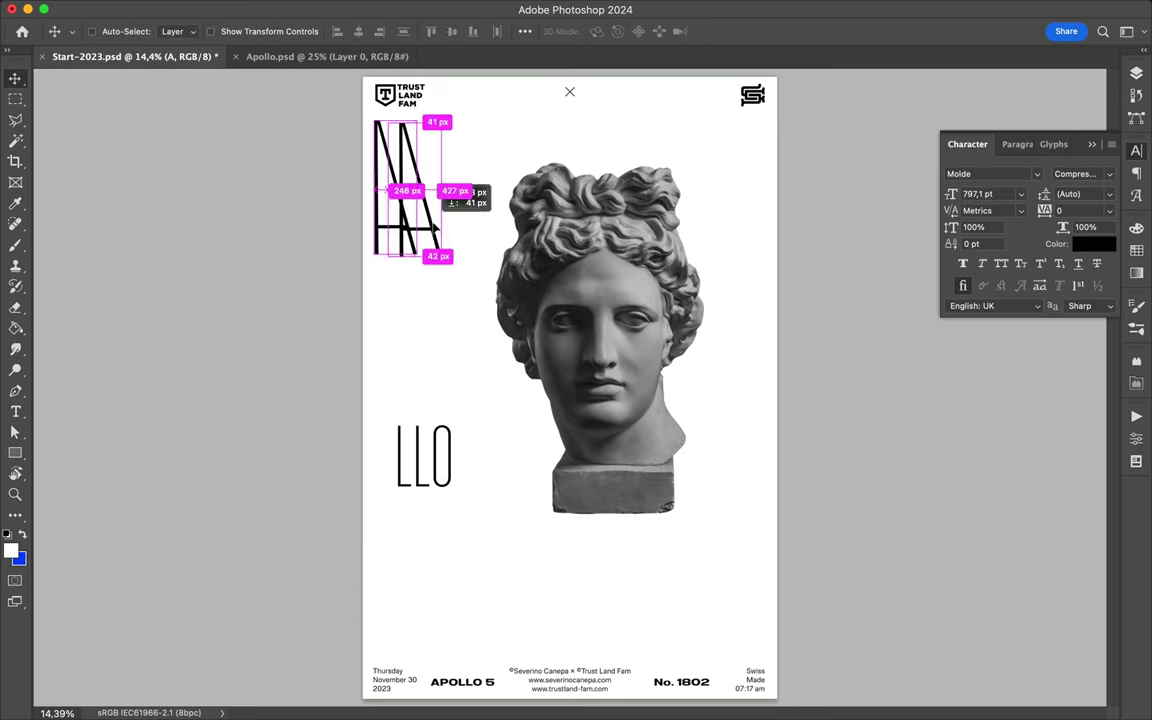
double_click(449, 217)
text(P)
click(1077, 173)
click(1062, 208)
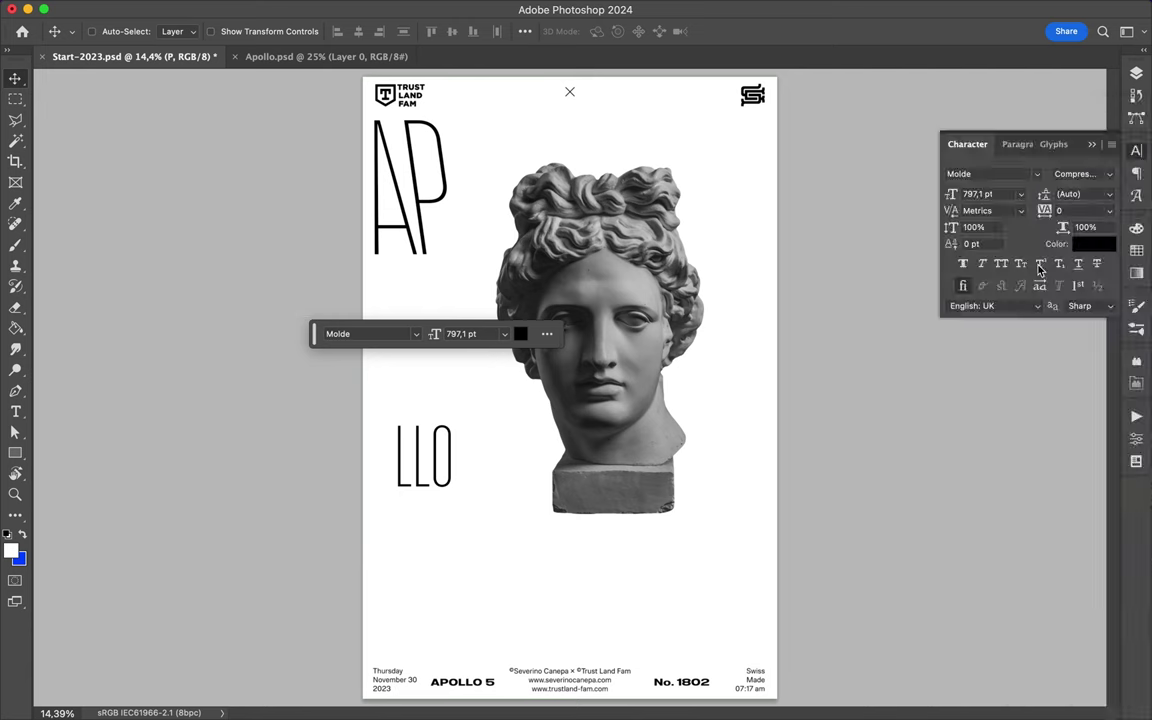
Retype the next letter as O in the Compressed-Thin Reverse outlined style.
double_click(436, 228)
text(O)
click(1077, 173)
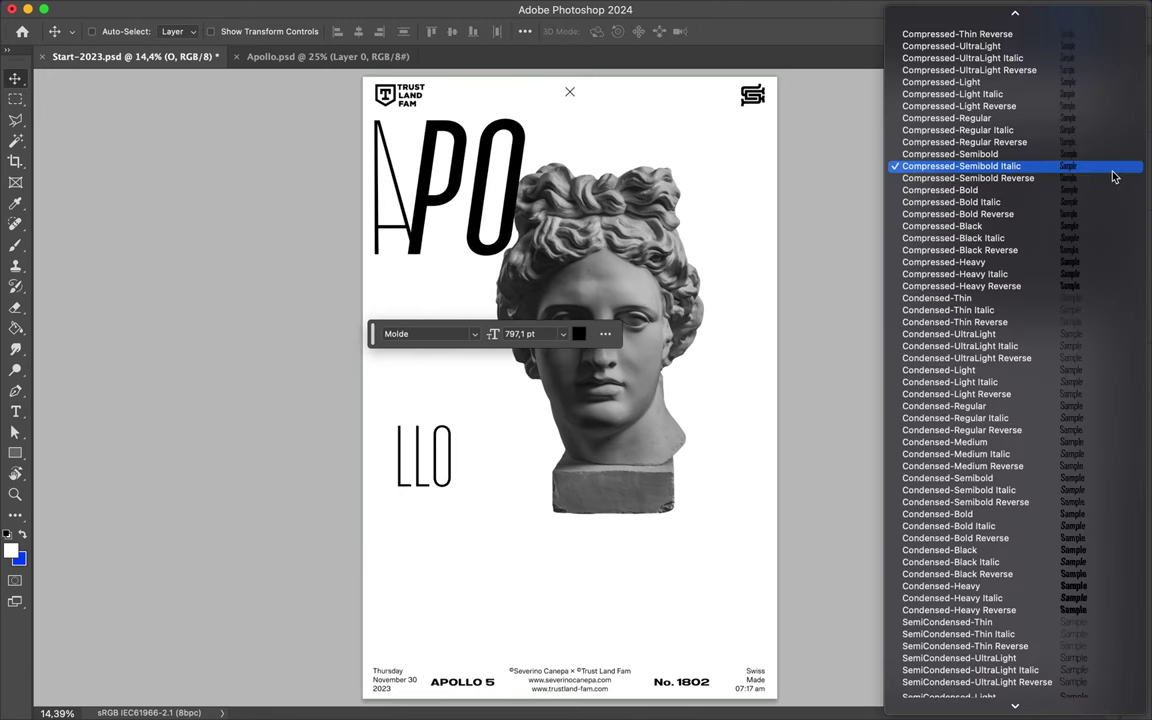
click(958, 38)
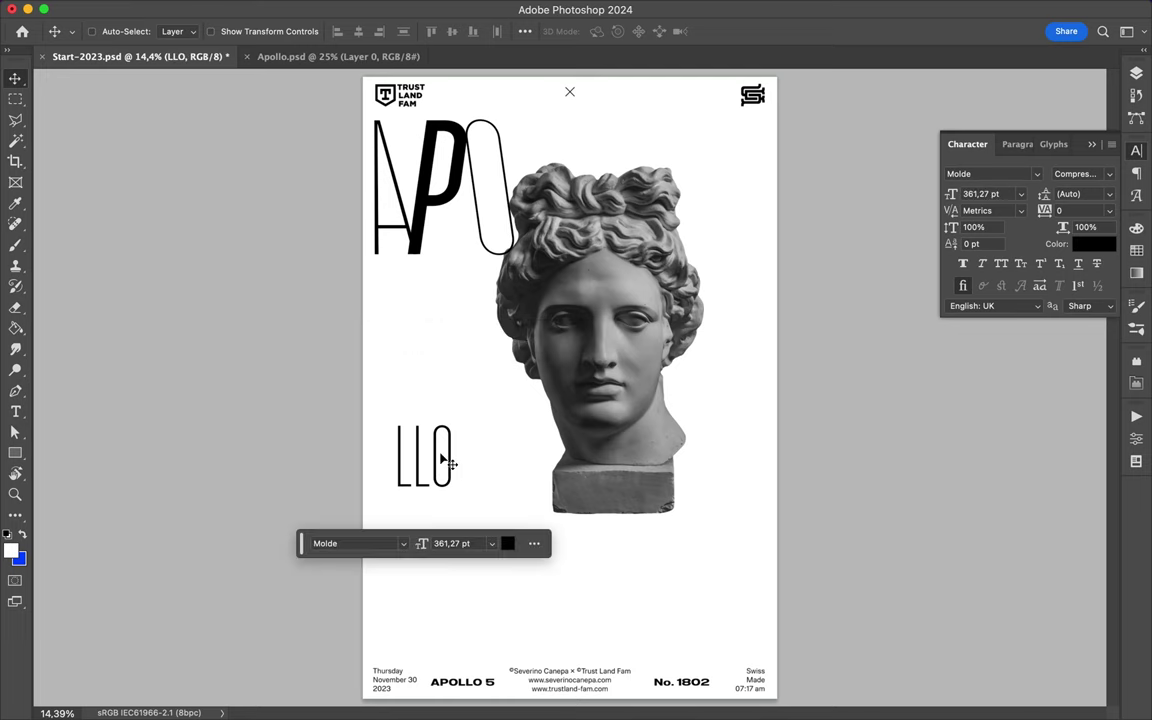
Duplicate the A below and turn it into a Compressed-Heavy Italic L in place.
drag(400, 230, 390, 350)
double_click(390, 347)
text(L)
click(1077, 173)
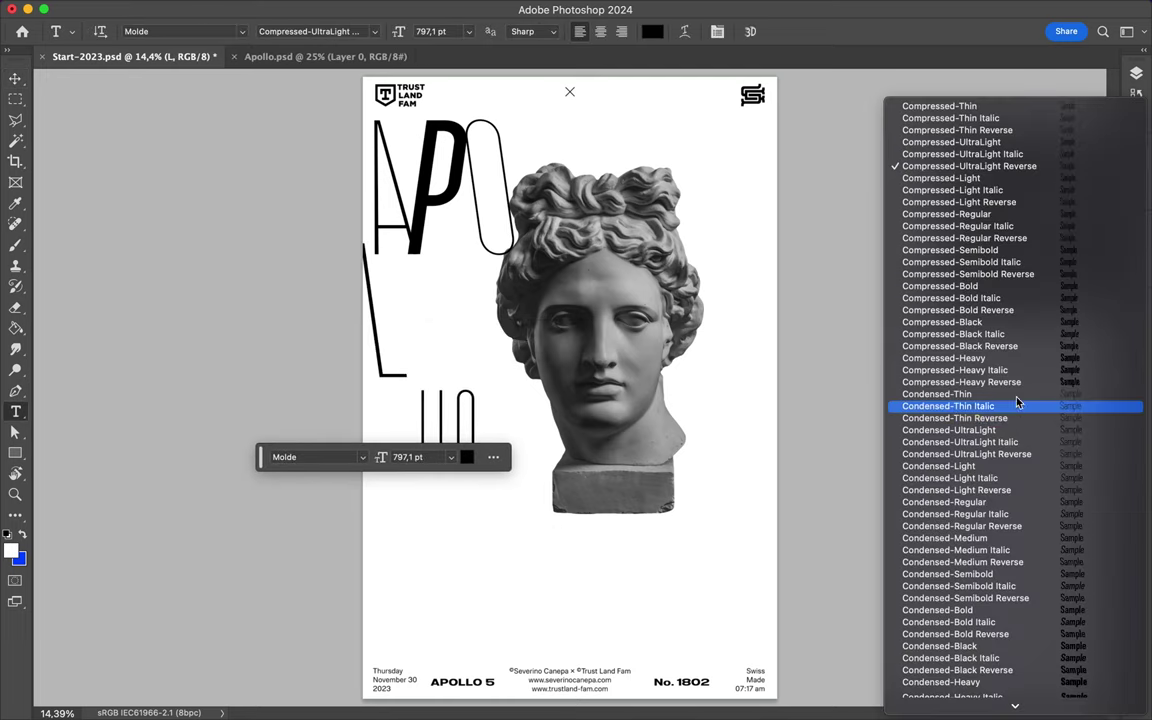
click(890, 339)
key(v)
drag(384, 358, 431, 350)
Add a second Compressed-Regular L beside the first.
double_click(431, 300)
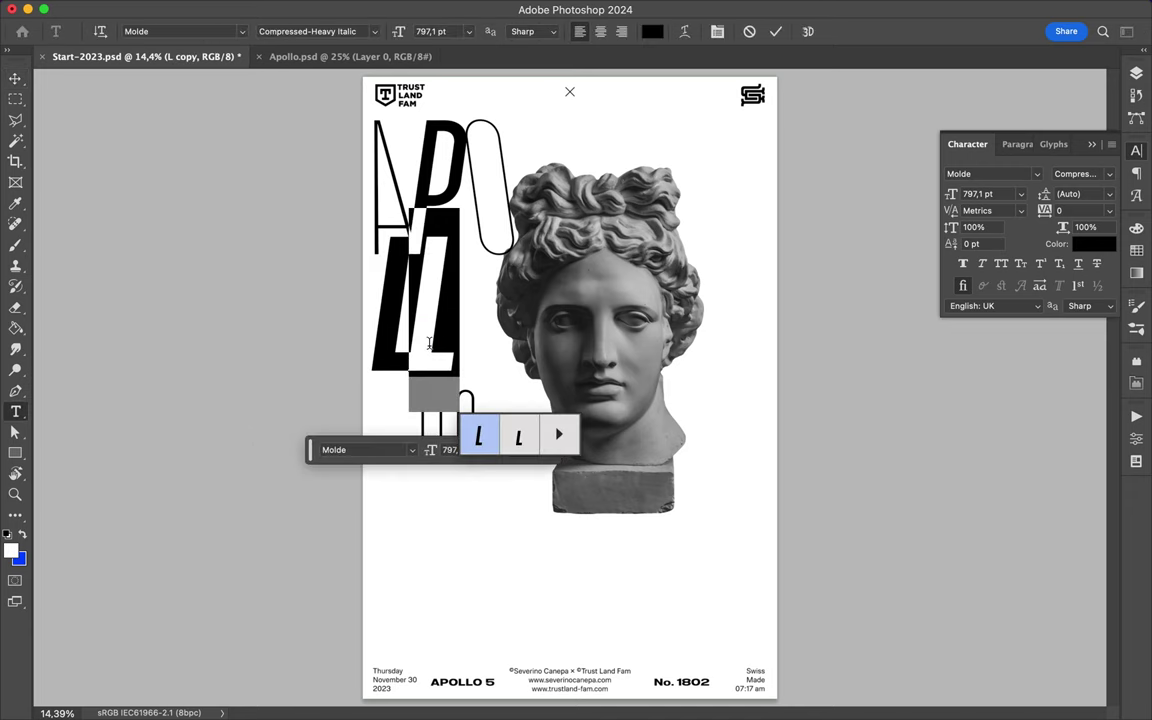
key(Escape)
click(1077, 173)
click(1020, 106)
mouse_move(437, 308)
mouse_down()
mouse_move(470, 320)
mouse_move(477, 310)
mouse_up()
click(1077, 173)
click(887, 66)
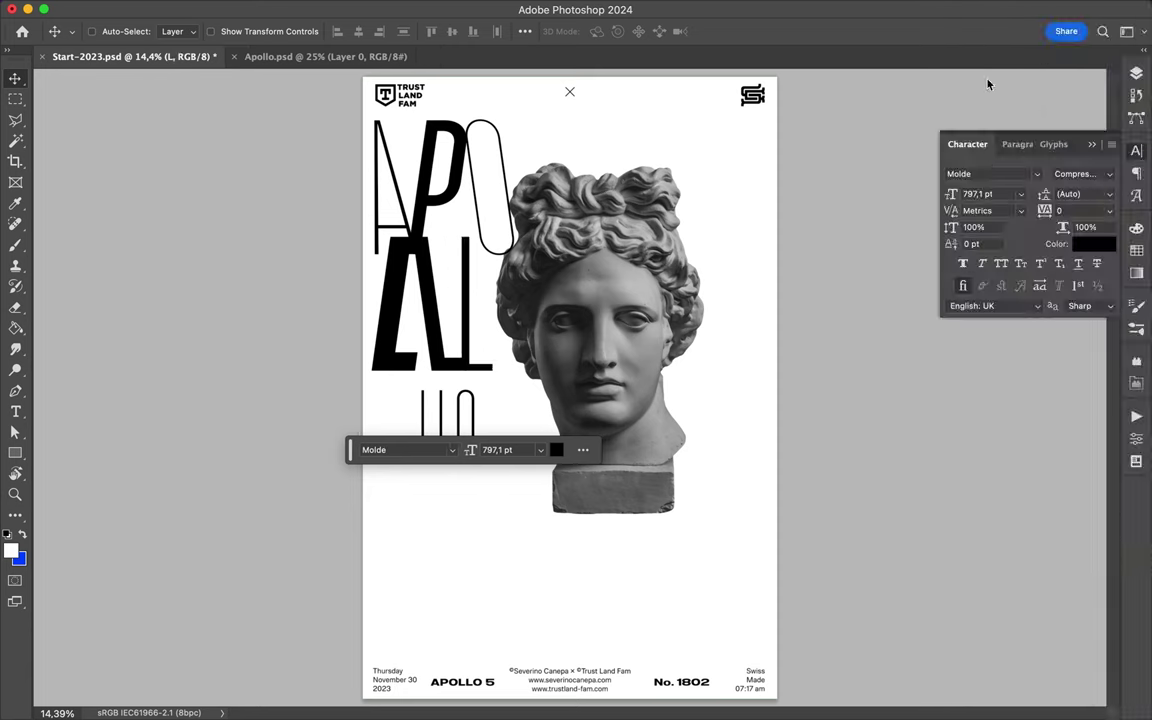
Retype a copy as an outlined O and position it in the big lettering.
double_click(440, 300)
click(463, 330)
text(O)
key(Escape)
key(v)
drag(463, 330, 468, 342)
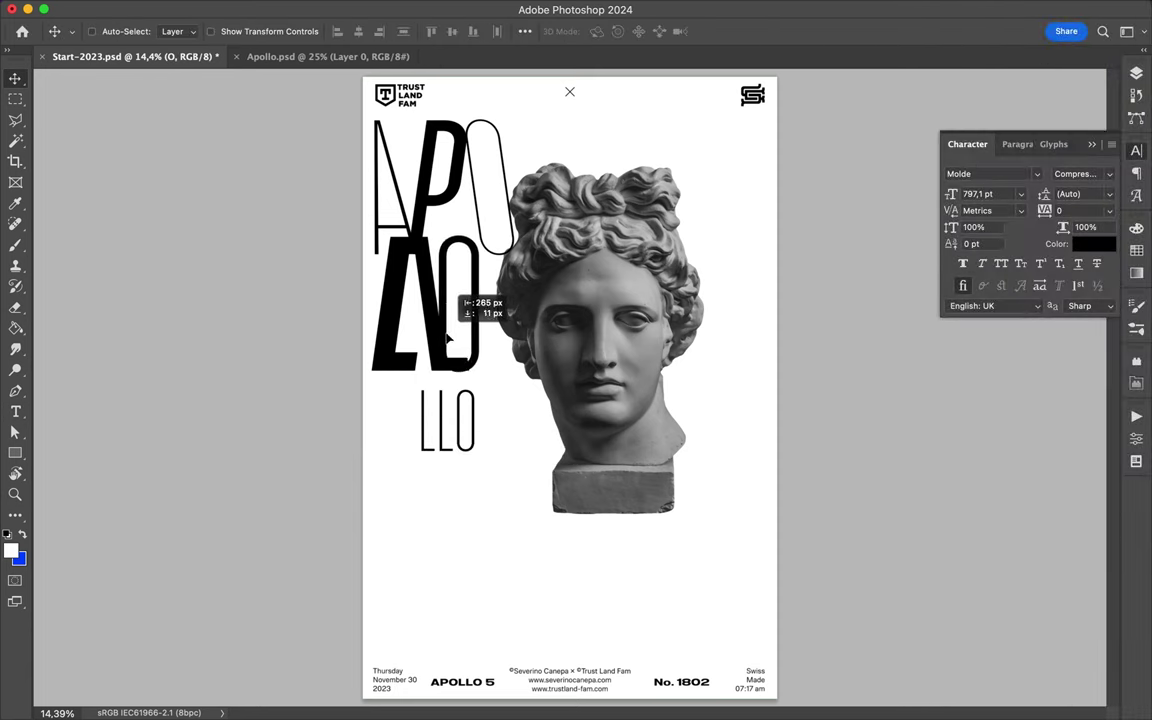
drag(468, 342, 460, 361)
mouse_move(463, 422)
mouse_down()
mouse_move(463, 302)
mouse_move(417, 302)
mouse_up()
Scale the whole APOLLO letter group up to about 111%.
ctrl+shift+click(420, 300)
key(ctrl+t)
drag(516, 372, 534, 398)
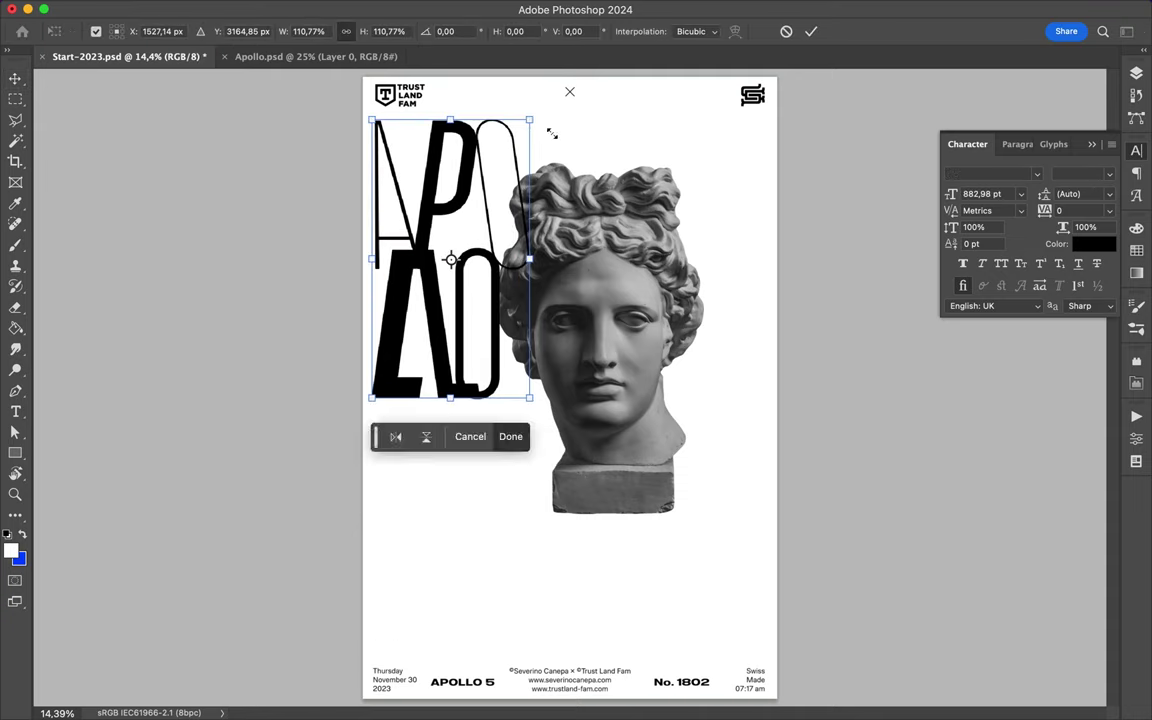
key(Return)
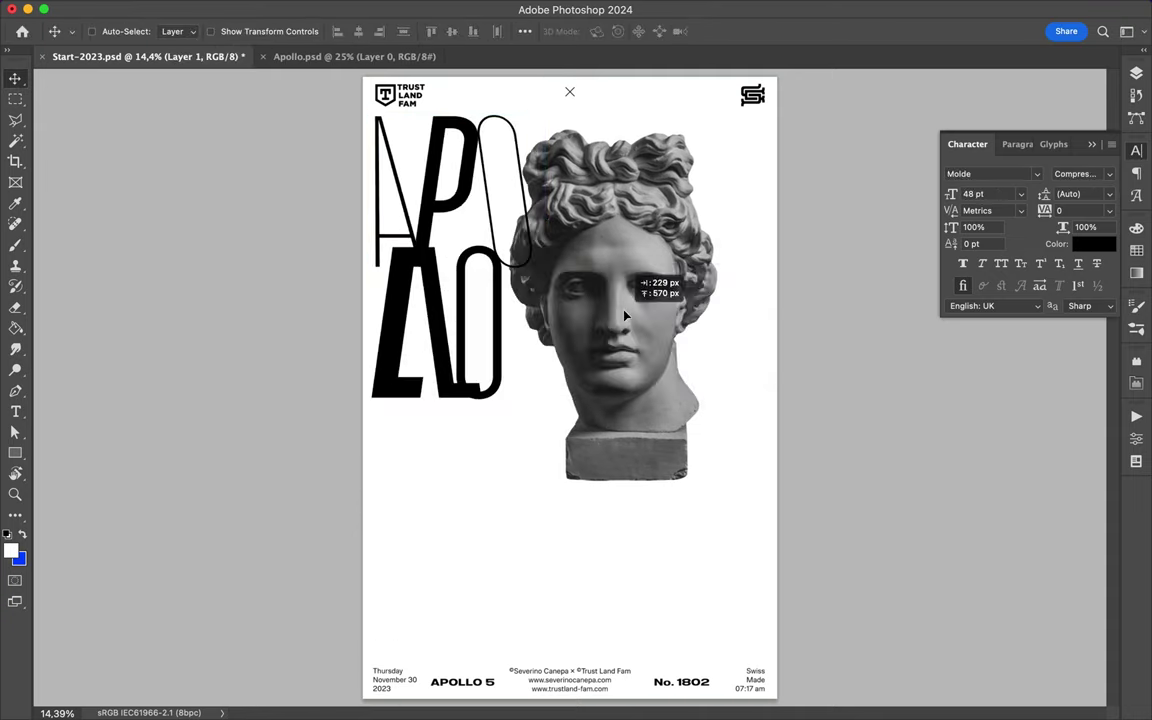
Copy a thin vertical strip of the head to its own layer and stretch it right to the canvas edge.
key(m)
drag(611, 127, 611, 548)
key(ctrl+j)
key(v)
drag(611, 470, 640, 542)
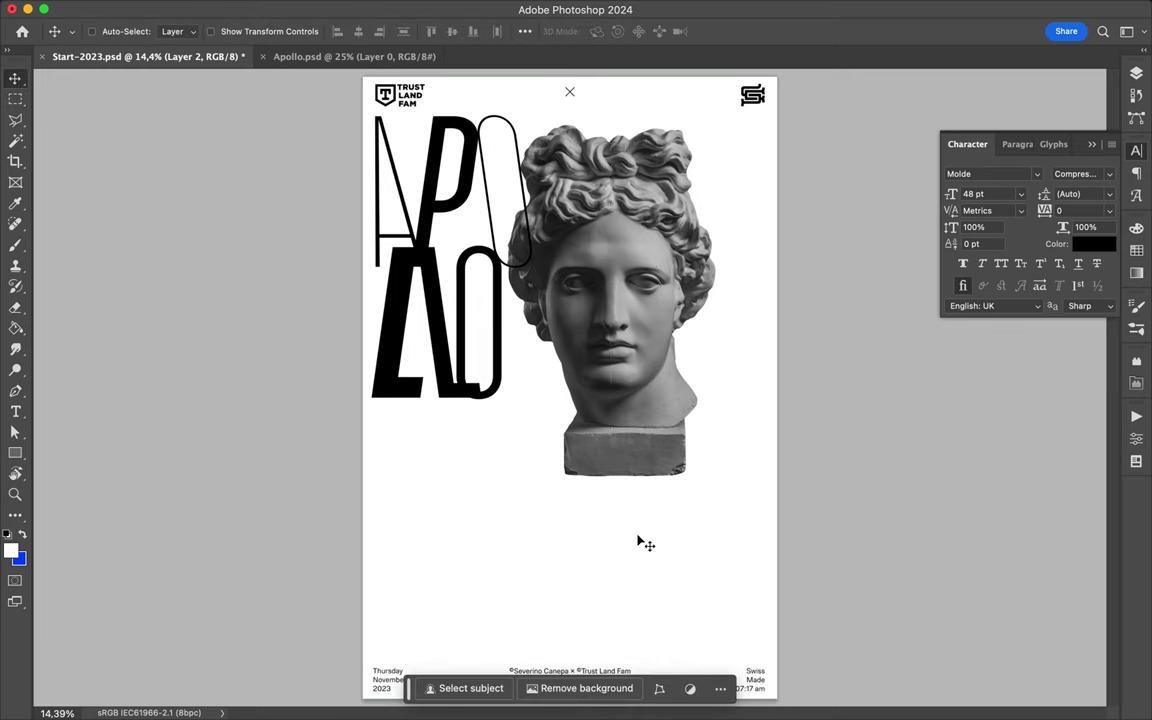
key(ctrl+t)
drag(643, 278, 800, 280)
key(Return)
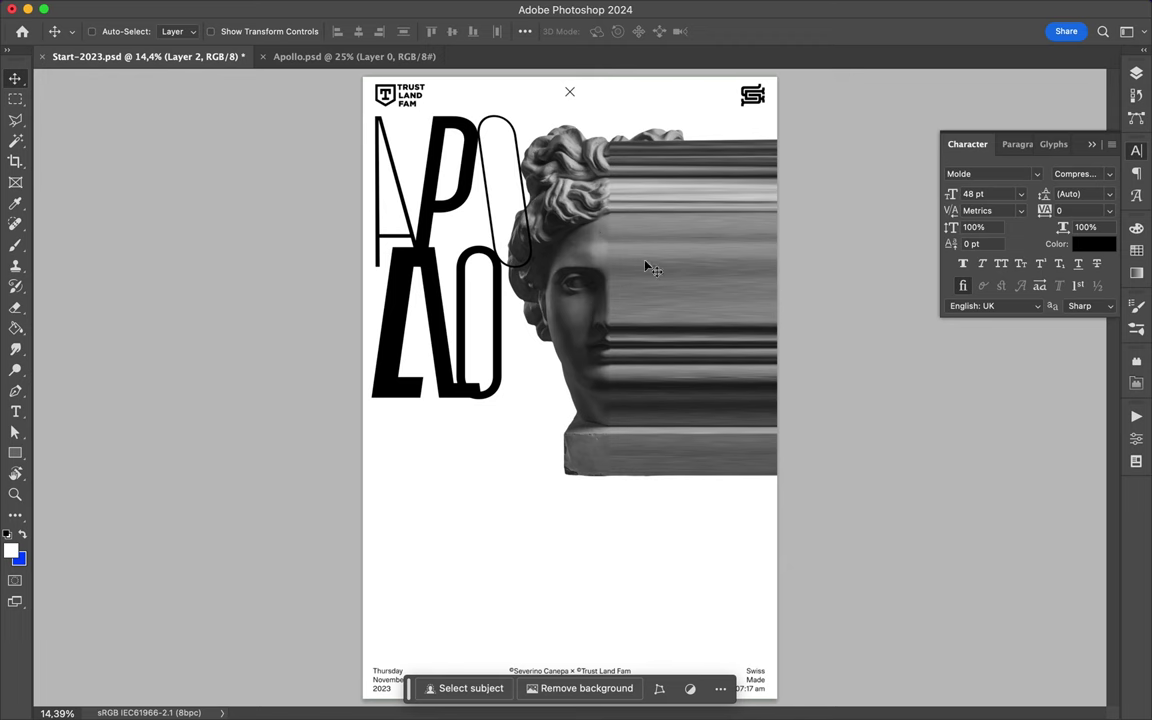
Duplicate the strip layer and apply a Motion Blur with distance 969.
click(1136, 73)
key(ctrl+j)
click(404, 8)
click(670, 301)
drag(94, 298, 127, 300)
click(210, 40)
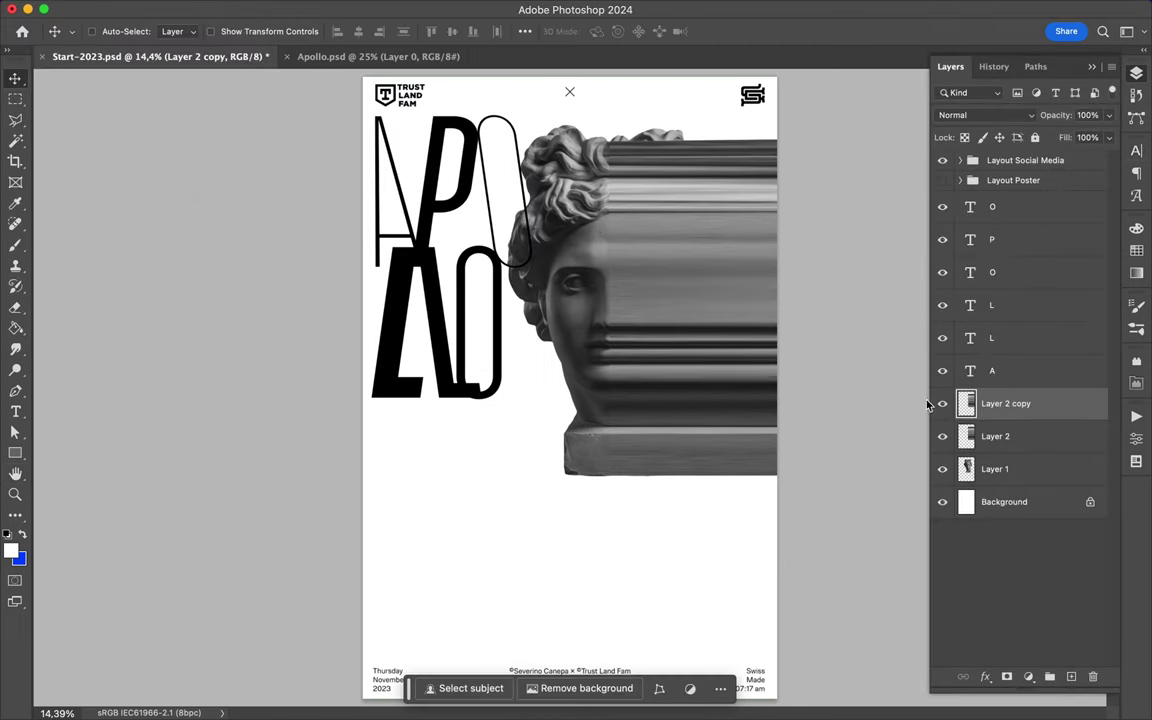
Add a layer mask to the blurred strip and paint it black to reveal the face.
click(1006, 677)
key(b)
click(70, 31)
key(Escape)
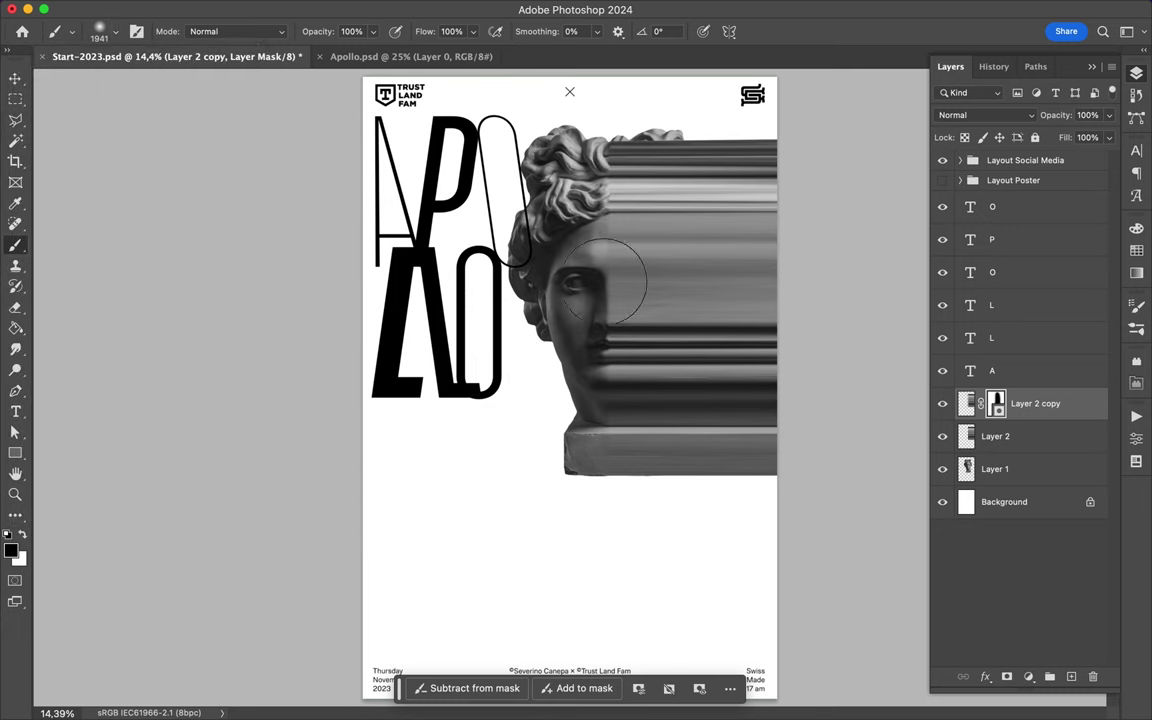
key(v)
Enlarge the bust layers to about 109%, shift them 21 px right, and duplicate the P lower down.
key(shift+alt+bracketleft)
key(shift+alt+bracketleft)
drag(676, 242, 676, 249)
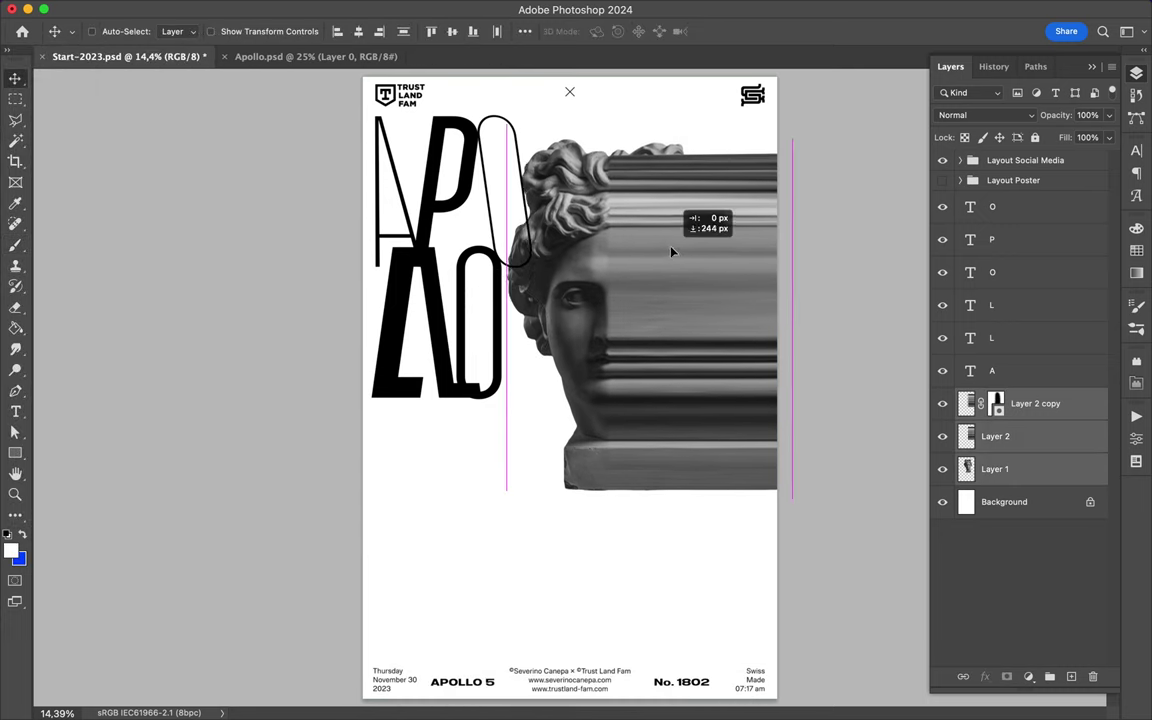
key(ctrl+t)
drag(795, 481, 822, 512)
key(Return)
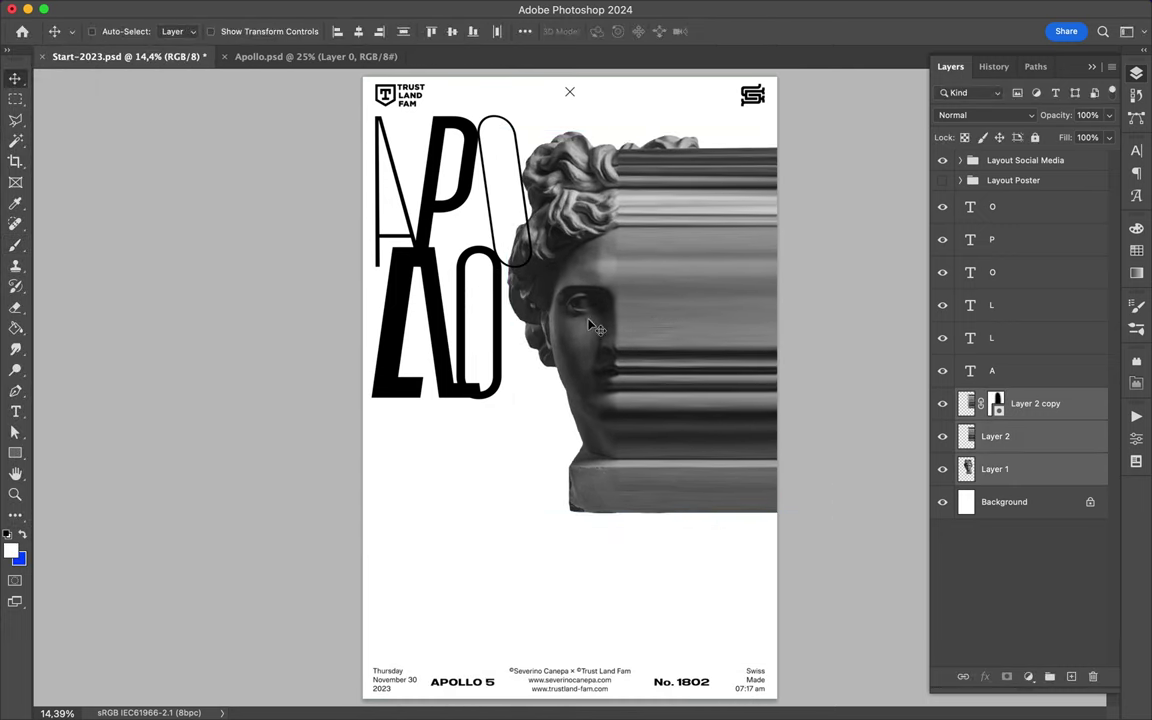
drag(589, 320, 610, 318)
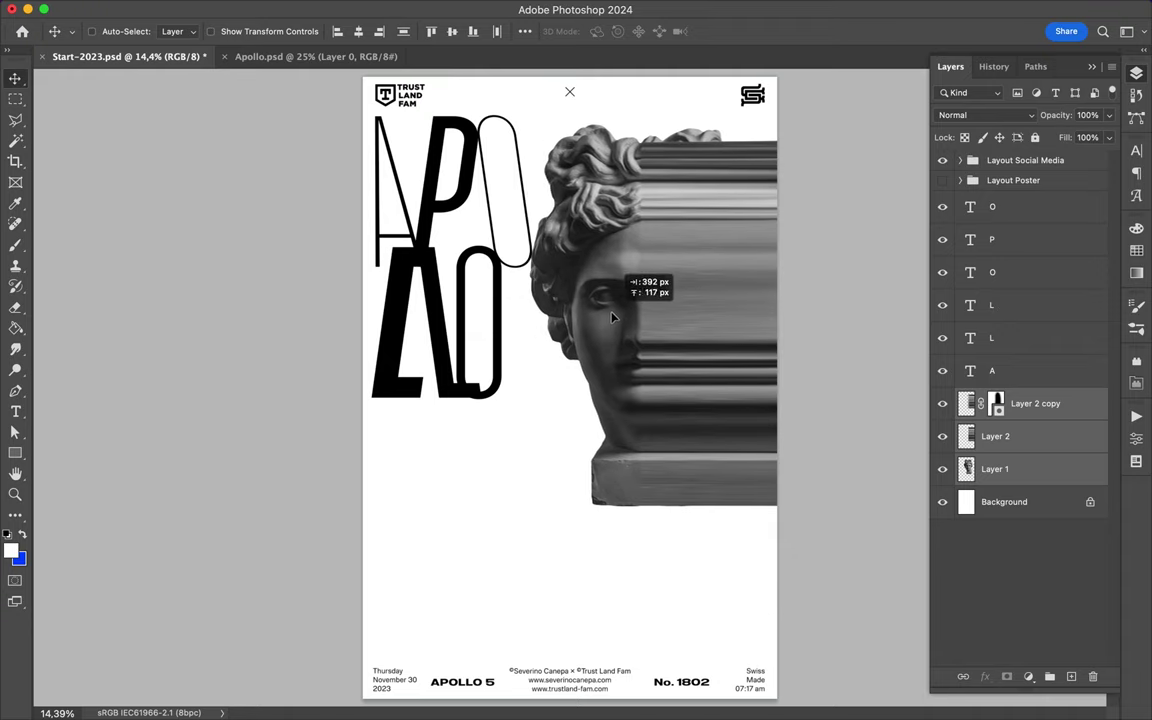
ctrl+click(476, 199)
drag(476, 199, 460, 545)
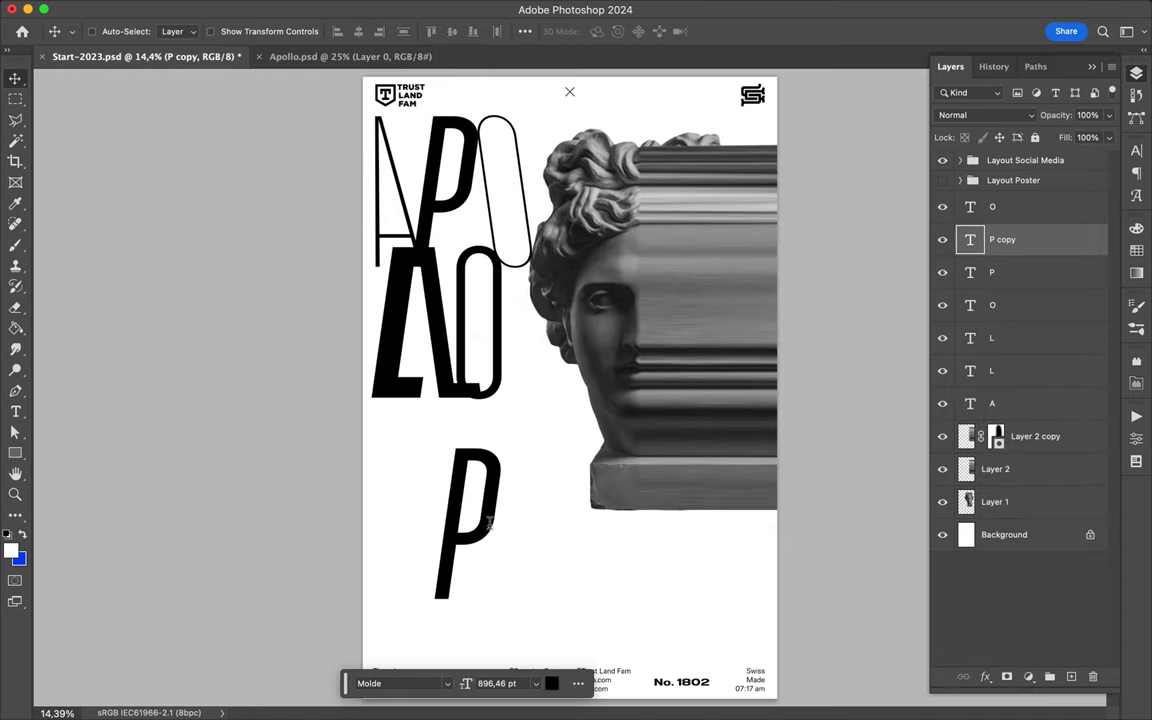
Retype the copied P as END OF NOVEMBER with 700 pt leading.
double_click(420, 540)
text(END OF)
key(ctrl+Return)
key(v)
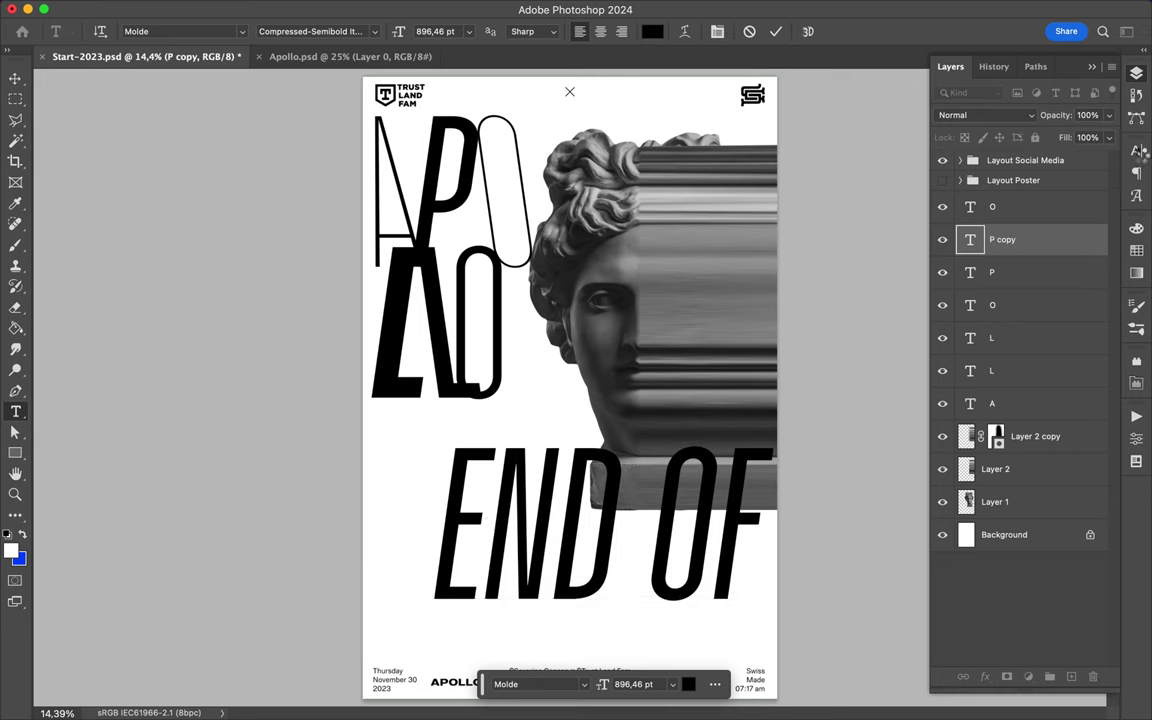
click(1136, 150)
click(1088, 194)
text(700)
key(Return)
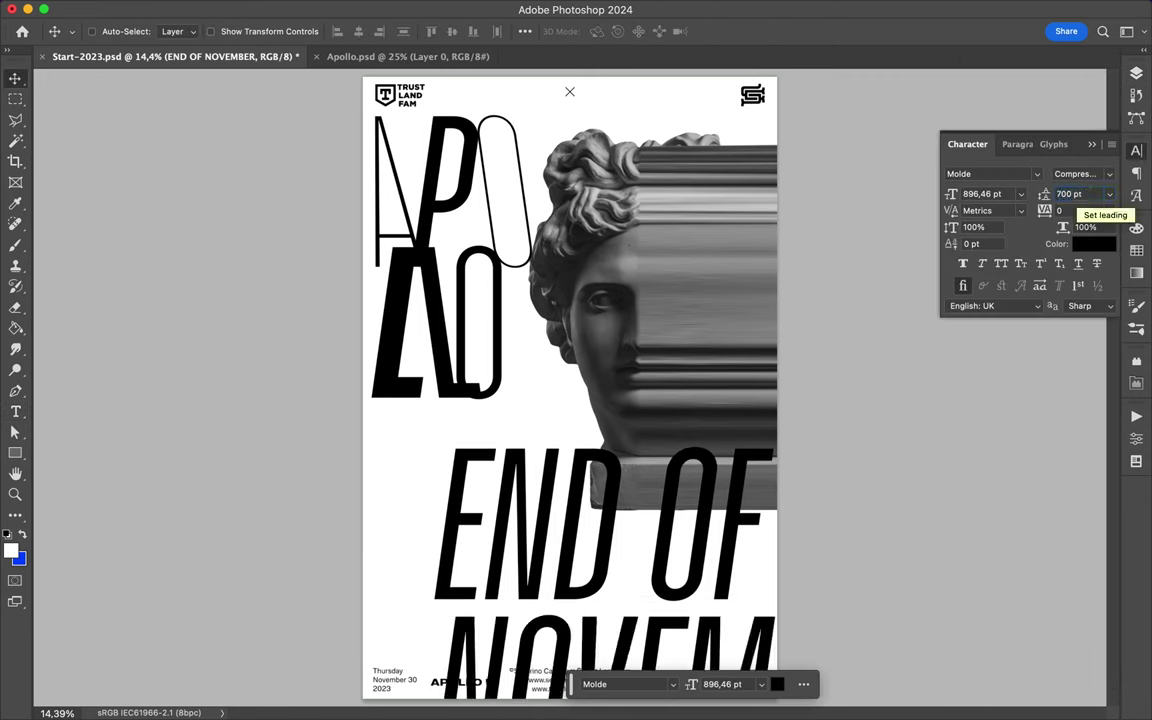
Scale the END OF NOVEMBER block down to about 74% and move it left and up.
key(ctrl+t)
drag(918, 576, 787, 575)
drag(701, 644, 727, 617)
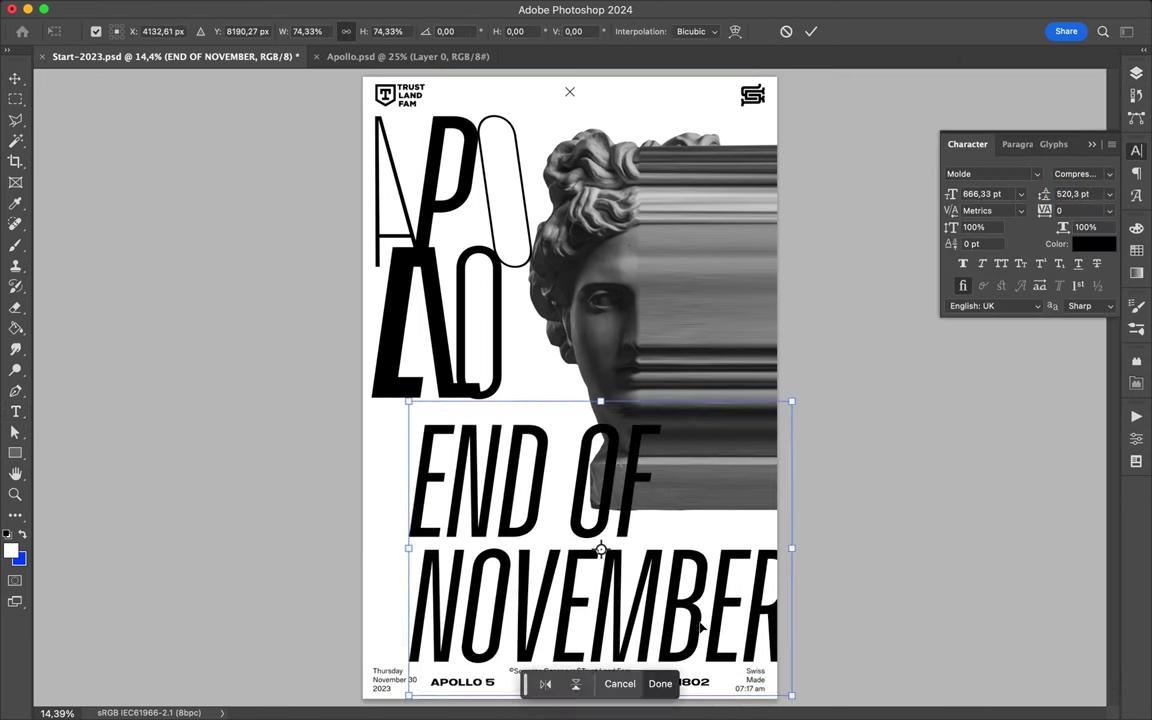
key(Return)
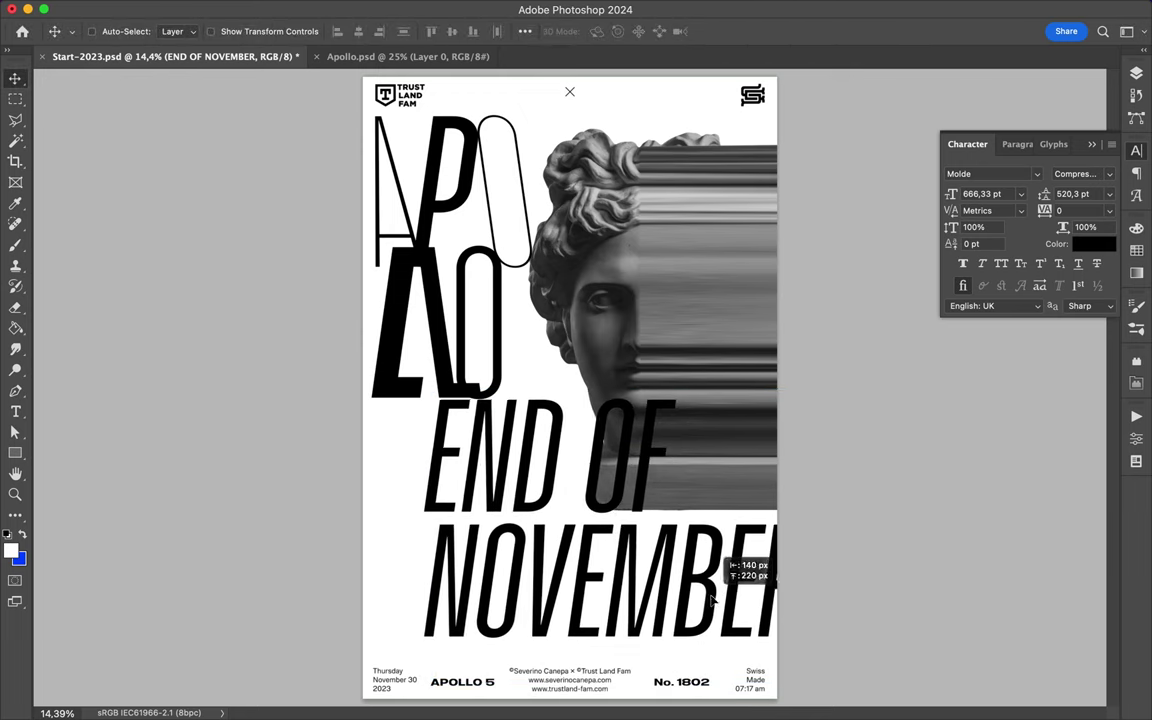
drag(727, 617, 690, 606)
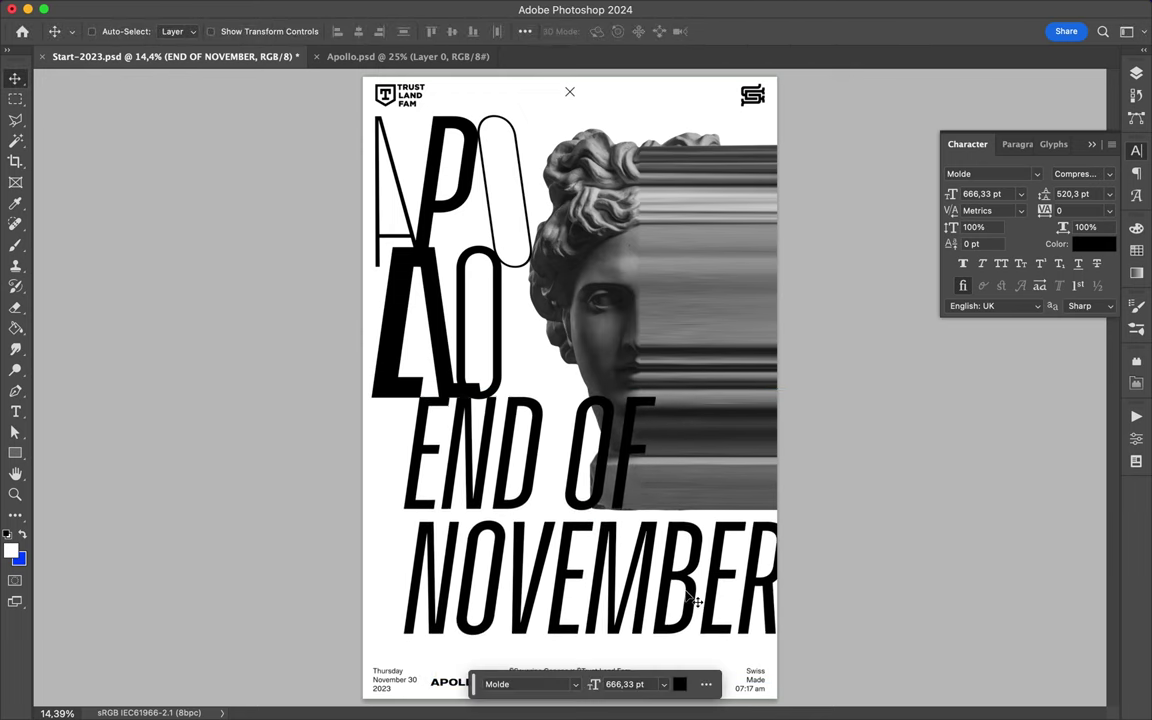
Smudge the dark rectangle left of END using a Soft Round brush.
key(b)
key(v)
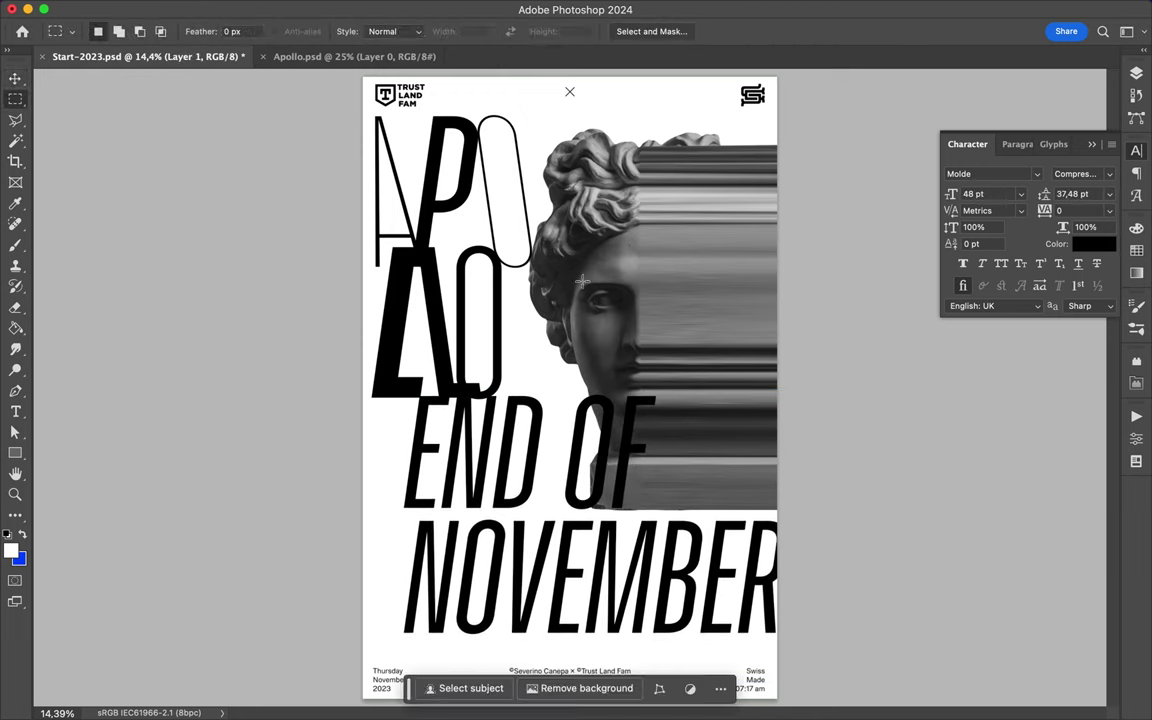
click(15, 355)
click(70, 377)
click(113, 31)
click(115, 240)
click(334, 386)
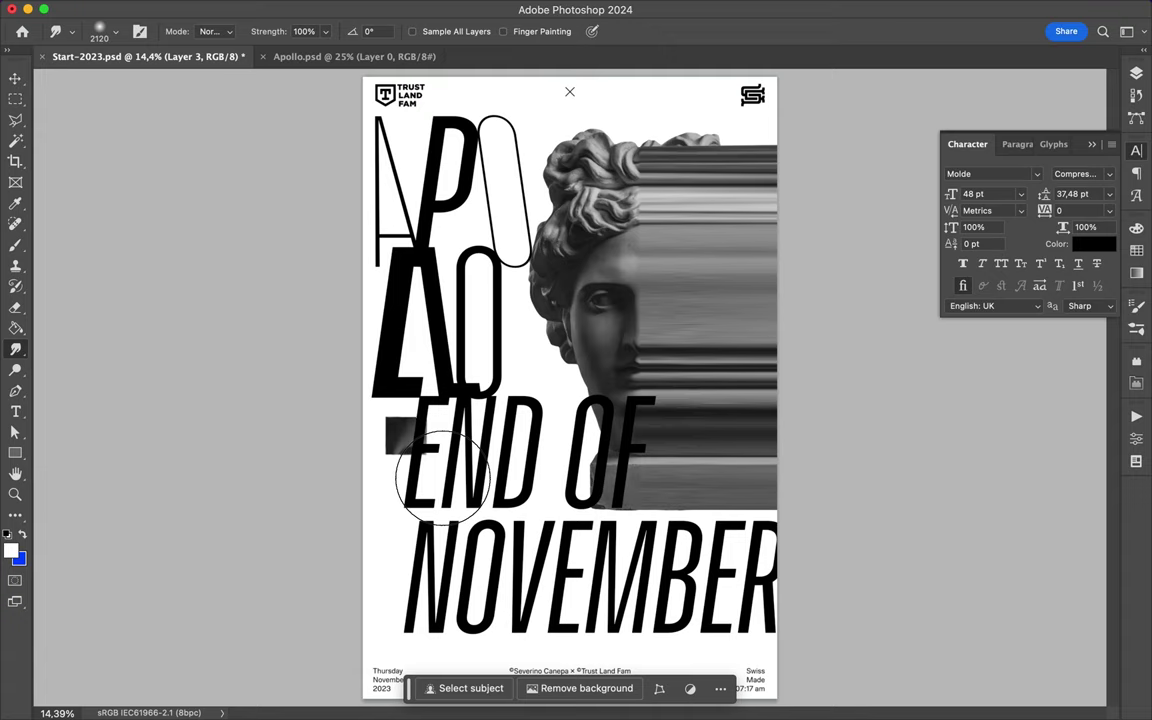
drag(444, 472, 444, 524)
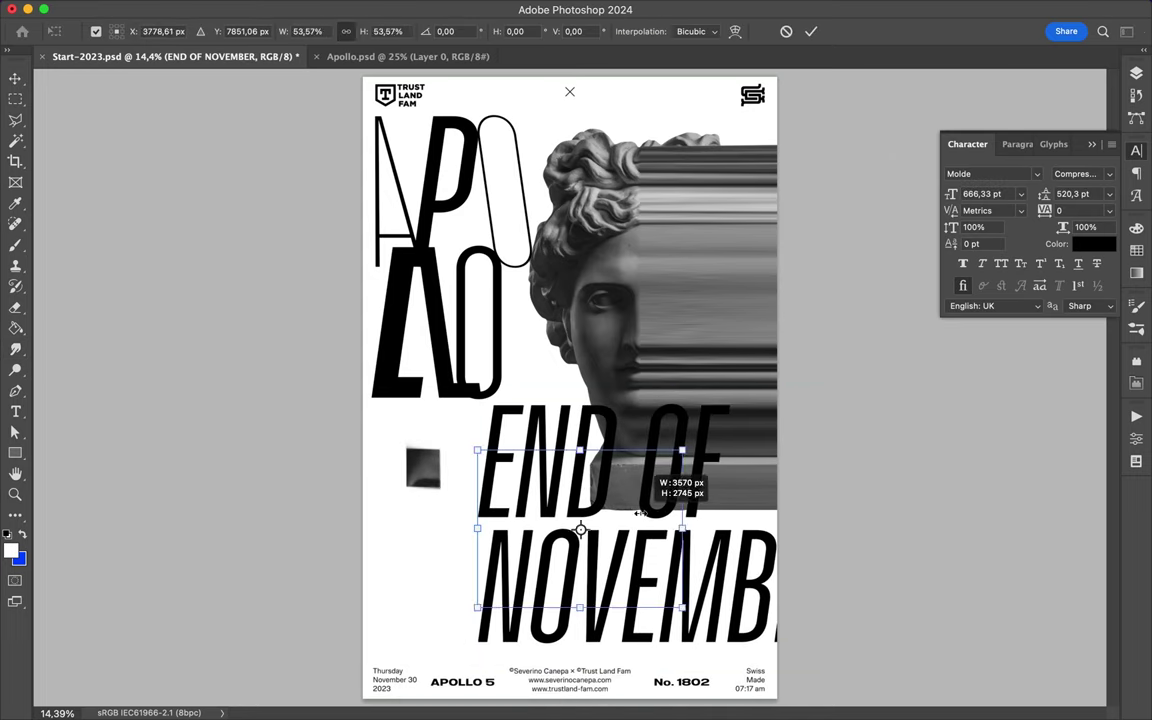
Move END OF NOVEMBER to the right edge beneath the bust's base and shrink it to 150.26 pt.
click(1077, 173)
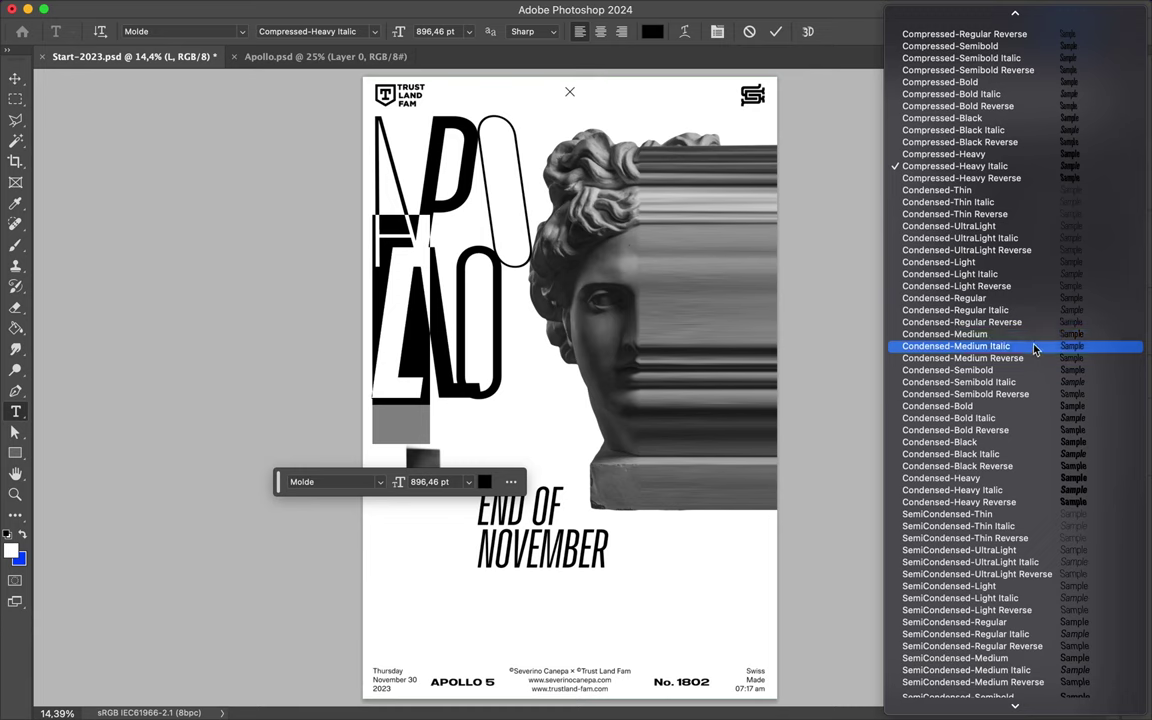
click(1031, 180)
click(15, 78)
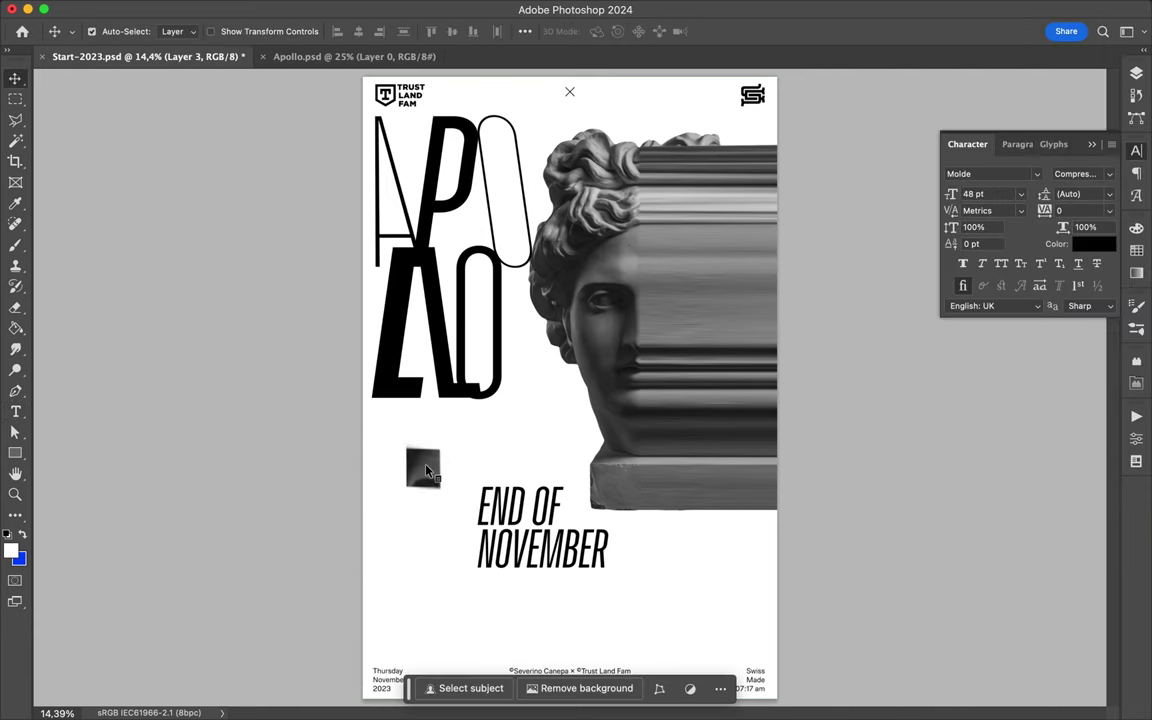
mouse_move(537, 545)
mouse_down()
mouse_move(710, 545)
mouse_move(632, 520)
mouse_up()
key(ctrl+t)
key(Return)
key(b)
click(100, 31)
Choose the One Sided brush from the dirty markers set with a light grey colour.
click(29, 210)
click(30, 252)
scroll(120, 380, down, 3)
click(140, 408)
scroll(140, 408, down, 3)
scroll(144, 380, down, 3)
click(144, 342)
click(141, 378)
scroll(141, 378, down, 2)
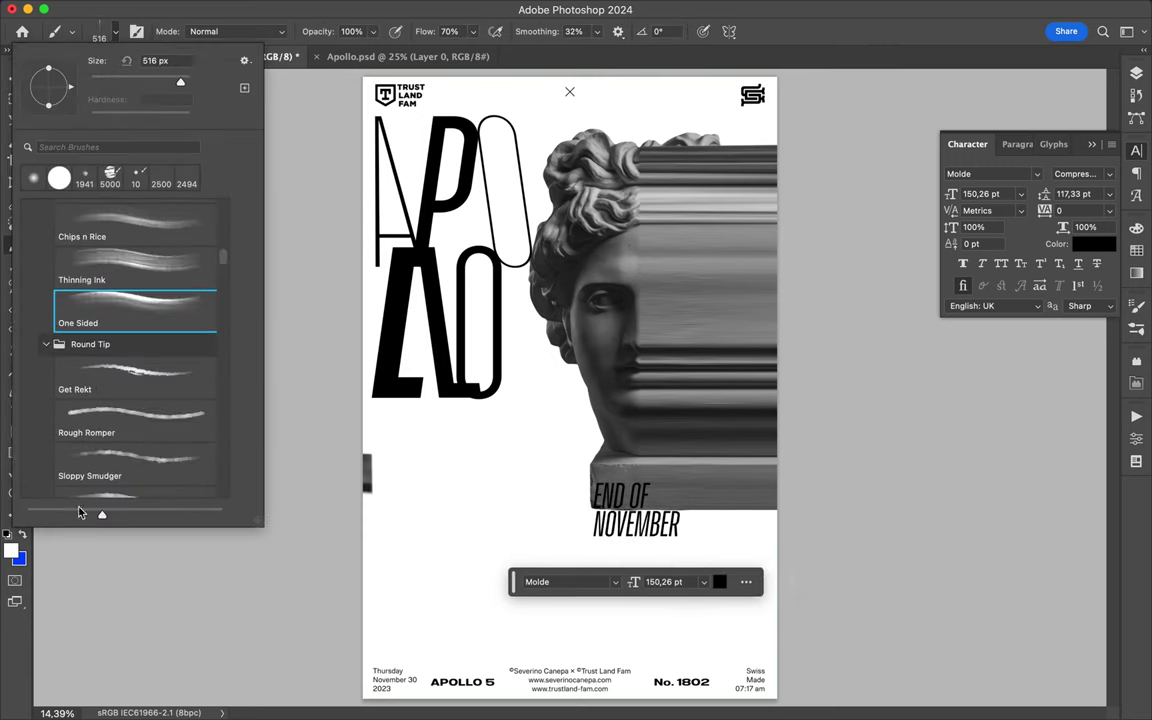
click(11, 549)
Add a new layer above the background and paint grey streaks along the right edge.
key(Escape)
key(F7)
mouse_move(717, 162)
mouse_down()
mouse_move(690, 620)
mouse_move(706, 86)
mouse_up()
drag(680, 210, 700, 620)
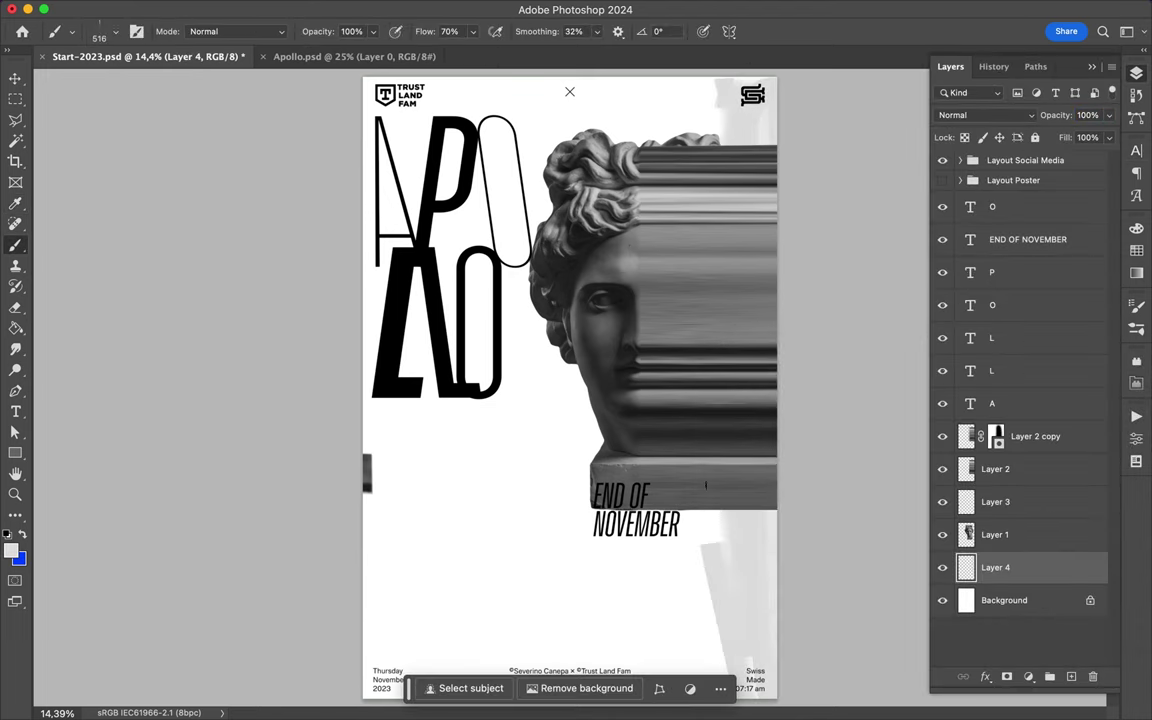
key(z)
scroll(703, 532, down, 2)
key(b)
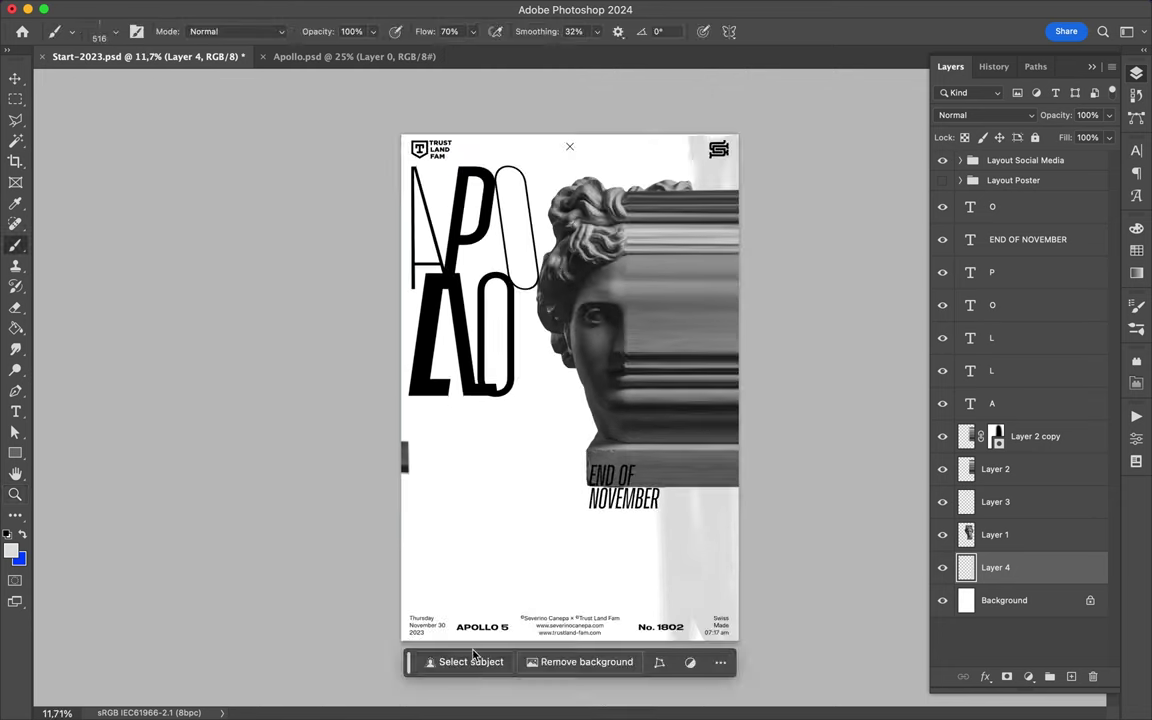
Extend the vertical grey streaks across the right side, centre and left edge.
drag(610, 140, 600, 635)
drag(525, 577, 515, 125)
mouse_move(500, 180)
mouse_down()
mouse_move(505, 577)
mouse_move(485, 125)
mouse_move(529, 553)
mouse_up()
drag(450, 264, 480, 577)
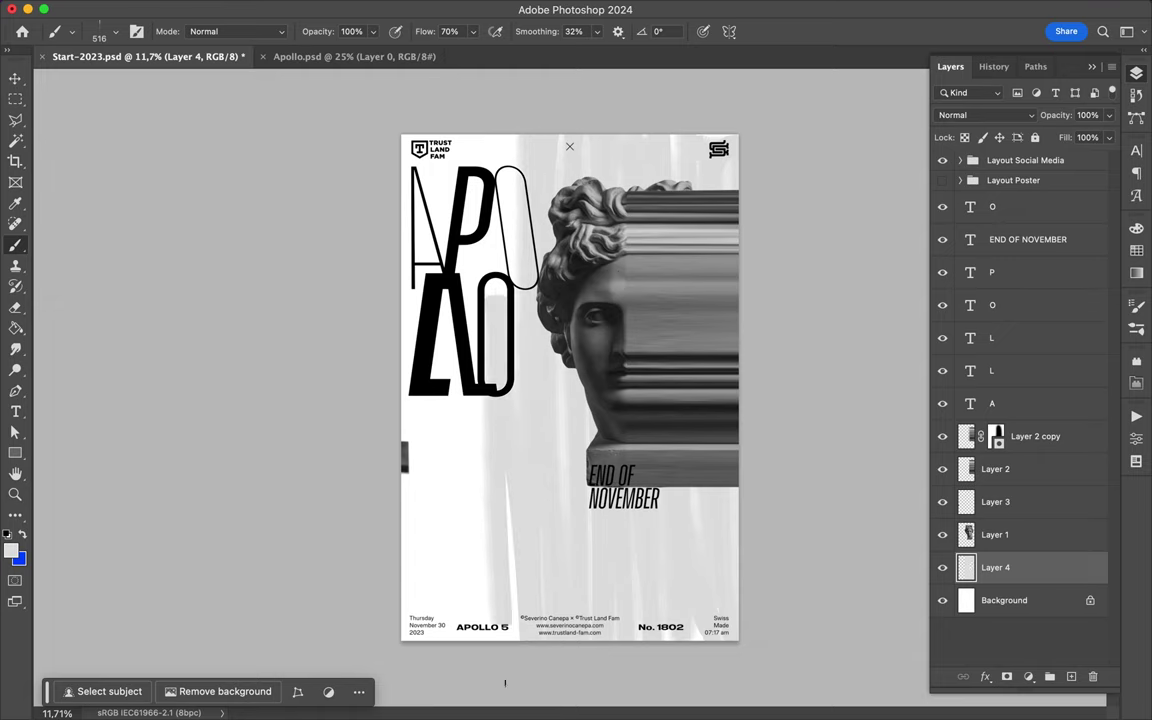
drag(422, 214, 420, 577)
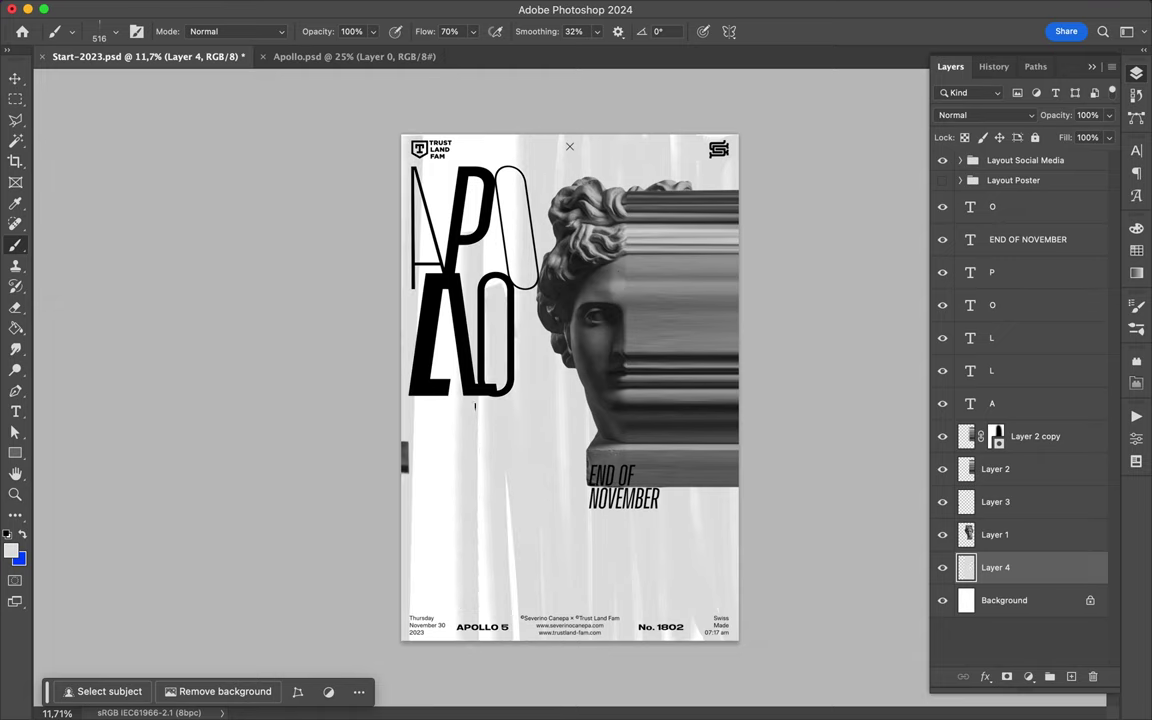
key(v)
super+click(553, 428)
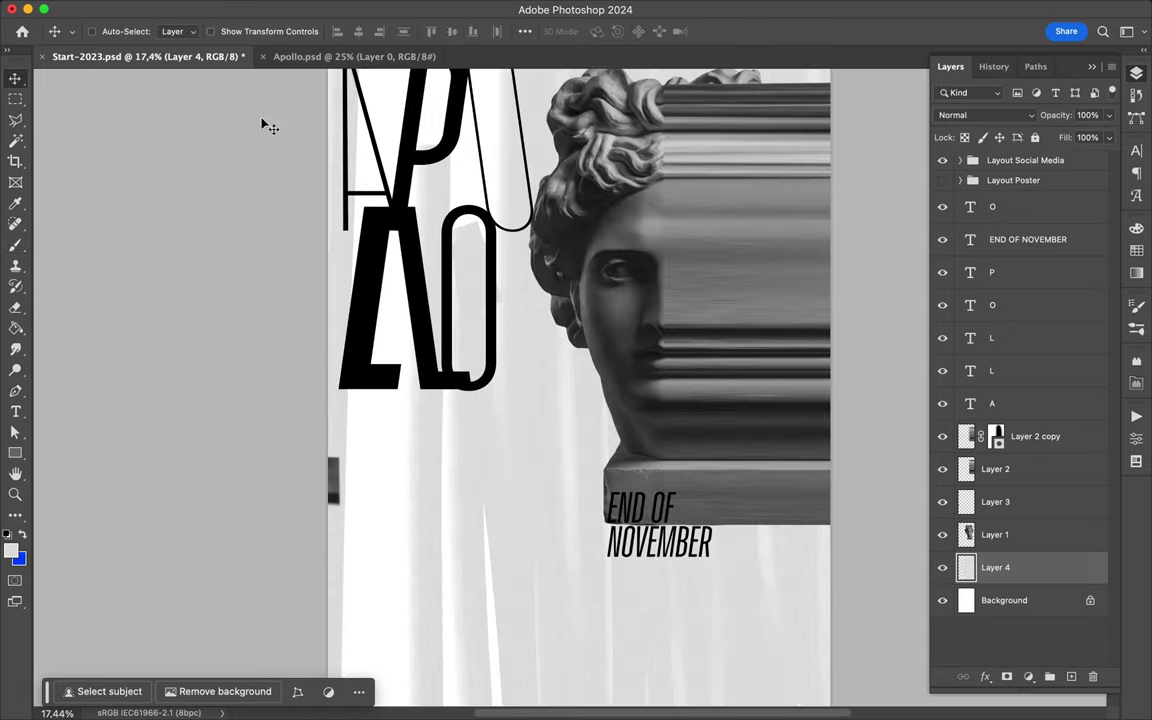
Pick a thin 75 px bristle brush, add a top layer, and scribble black letters over the statue.
key(b)
click(107, 31)
click(100, 385)
click(61, 537)
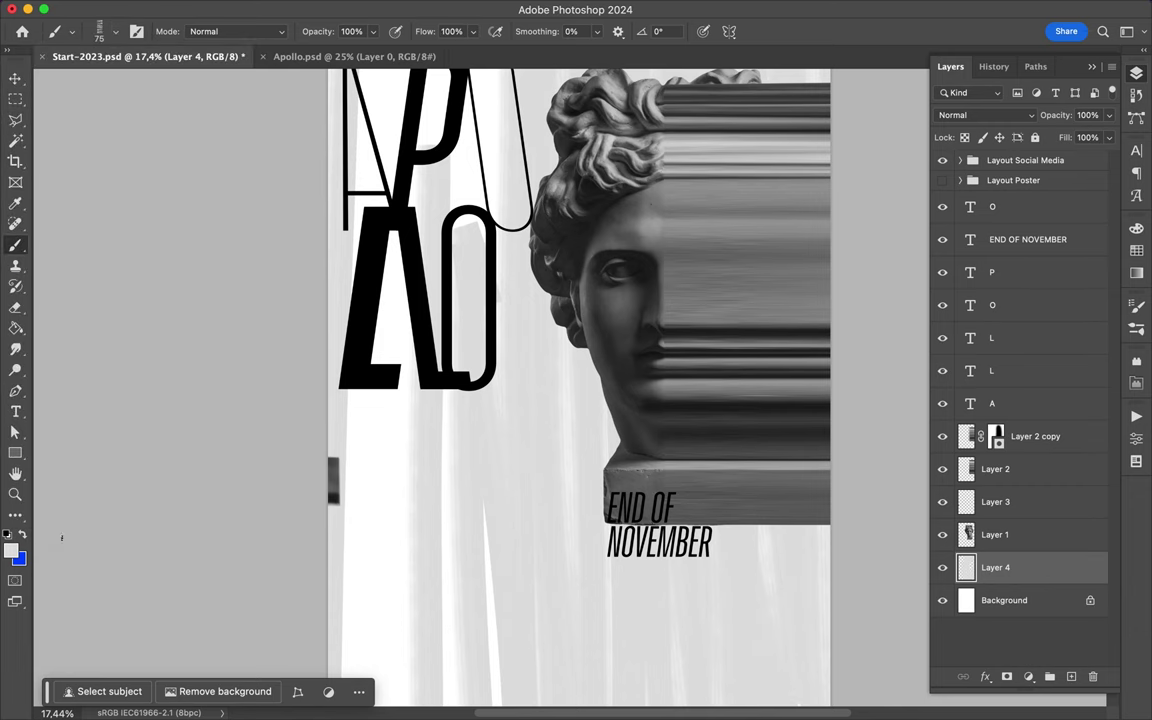
key(super+shift+alt+n)
drag(995, 567, 995, 206)
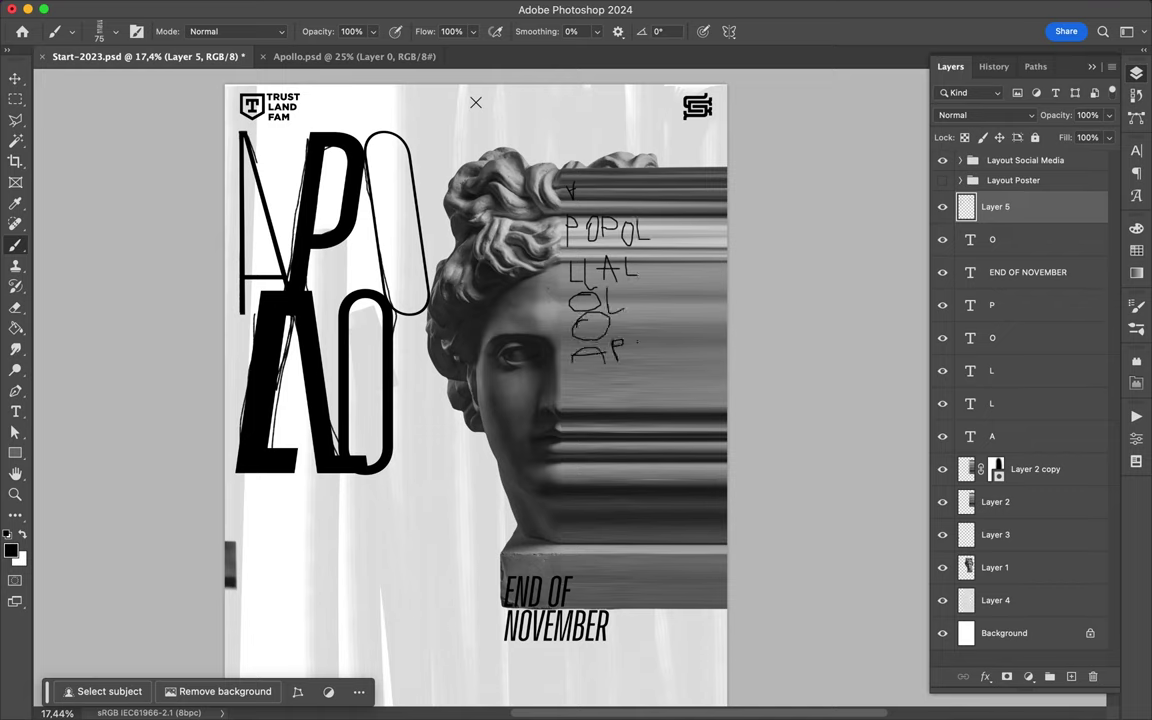
Switch to the Chips n Rice brush at about 238 px and paint a black X.
click(99, 31)
scroll(140, 390, down, 3)
scroll(175, 390, down, 3)
scroll(168, 360, down, 5)
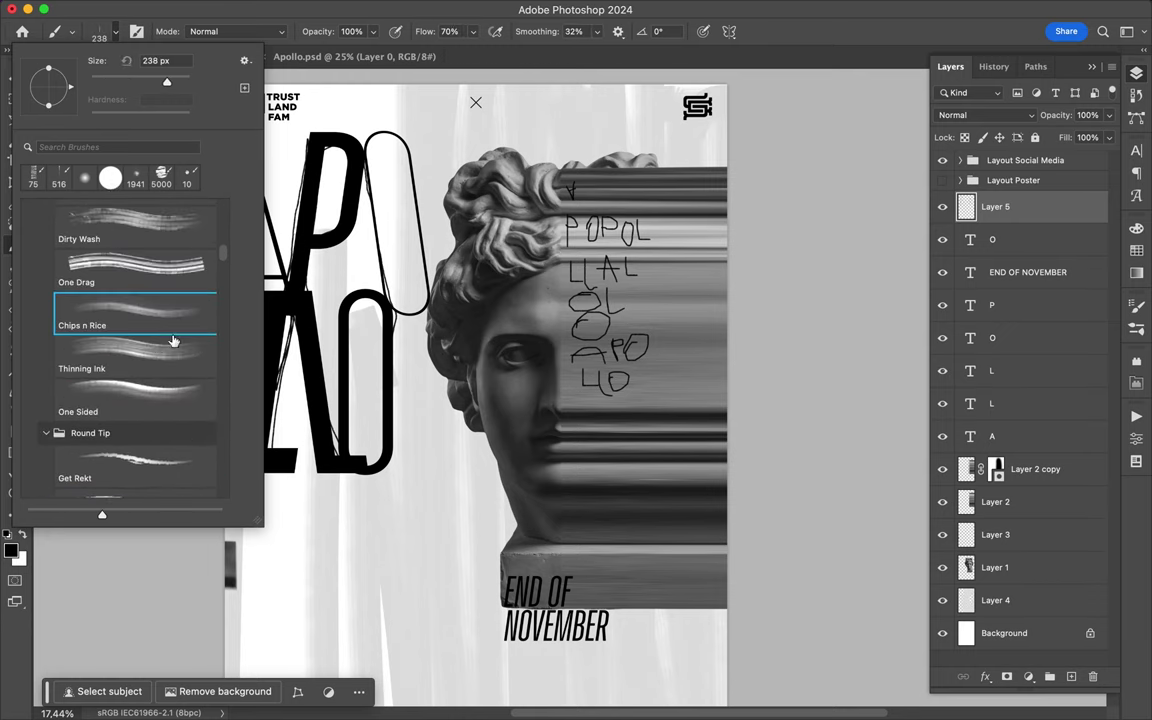
drag(366, 293, 434, 344)
drag(426, 296, 372, 352)
Paint a large black P on the statue and a black frame at the top right.
scroll(475, 380, up, 5)
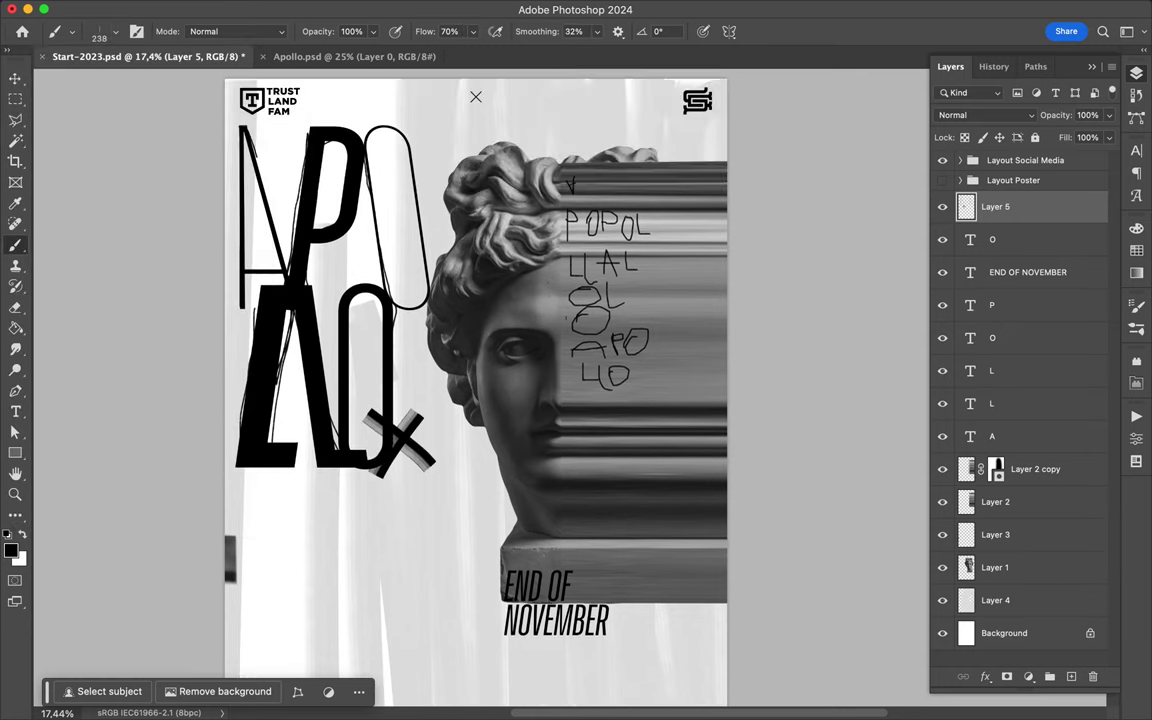
drag(630, 262, 655, 315)
mouse_move(578, 452)
mouse_down()
mouse_move(578, 390)
mouse_move(582, 425)
mouse_up()
mouse_move(602, 78)
mouse_down()
mouse_move(598, 145)
mouse_move(762, 136)
mouse_up()
drag(527, 148, 768, 166)
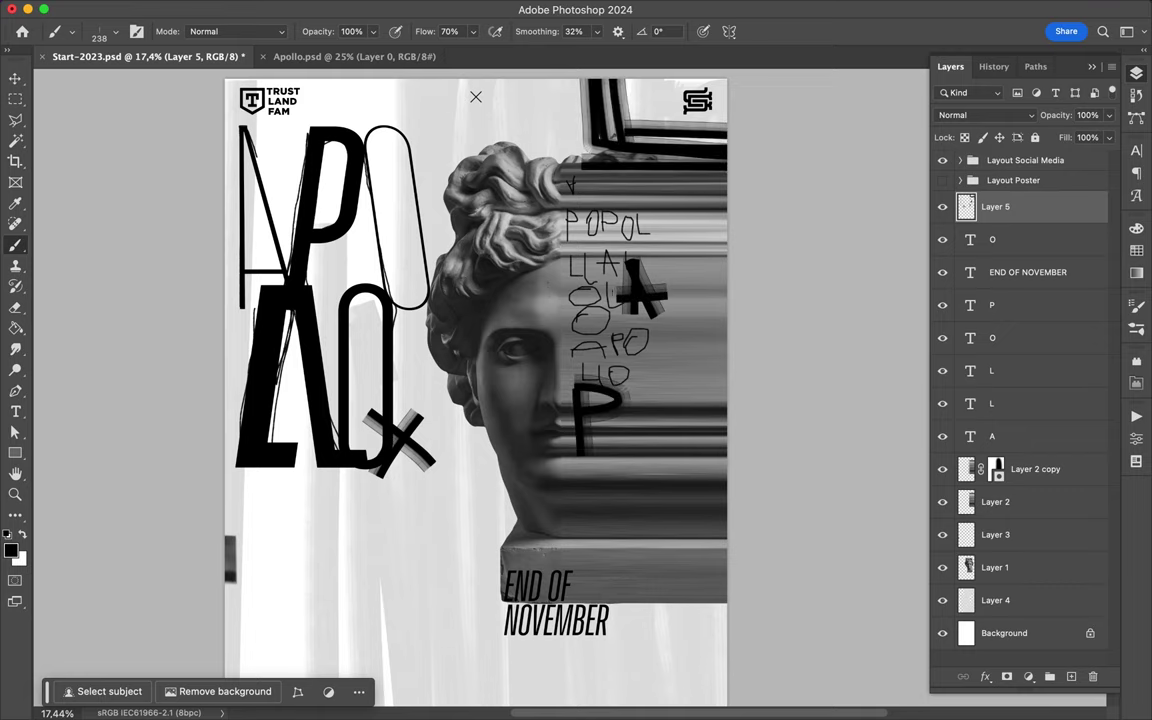
Paint a bold black arrow pointing at END OF NOVEMBER.
scroll(475, 97, down, 3)
drag(632, 462, 744, 462)
drag(635, 465, 728, 500)
Paint a tall black vertical stroke with The Harder They Fall brush, then add Layer 6 below.
click(115, 31)
scroll(135, 300, up, 3)
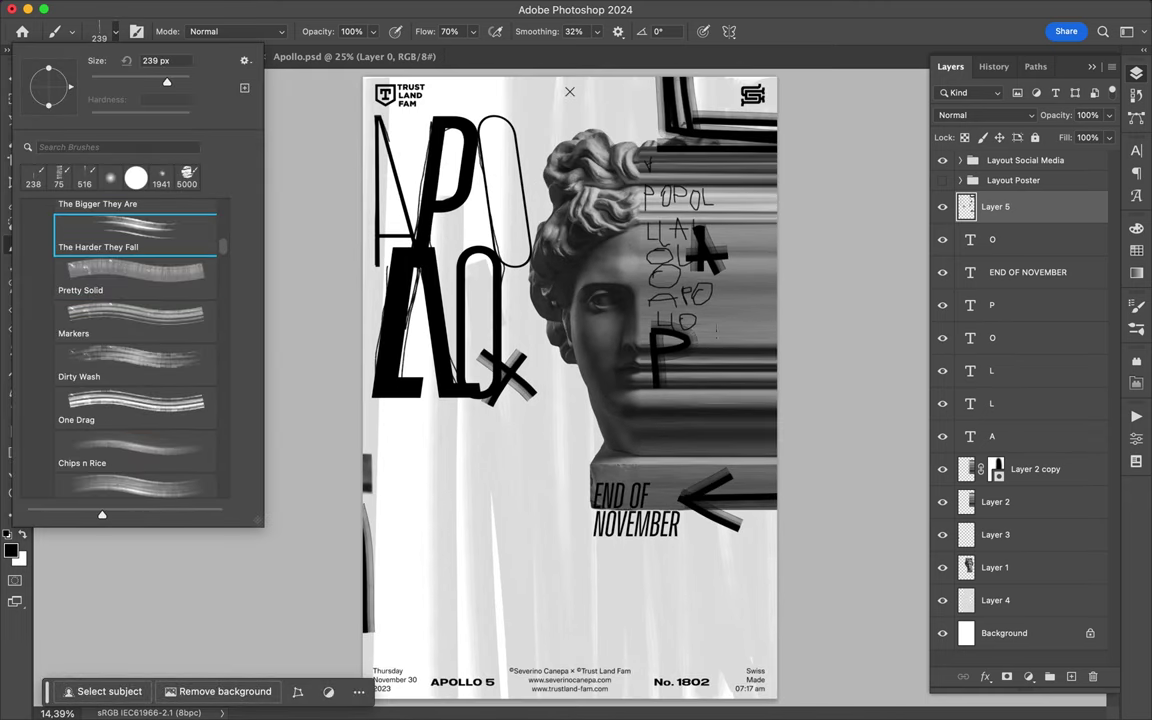
click(548, 600)
drag(548, 600, 559, 368)
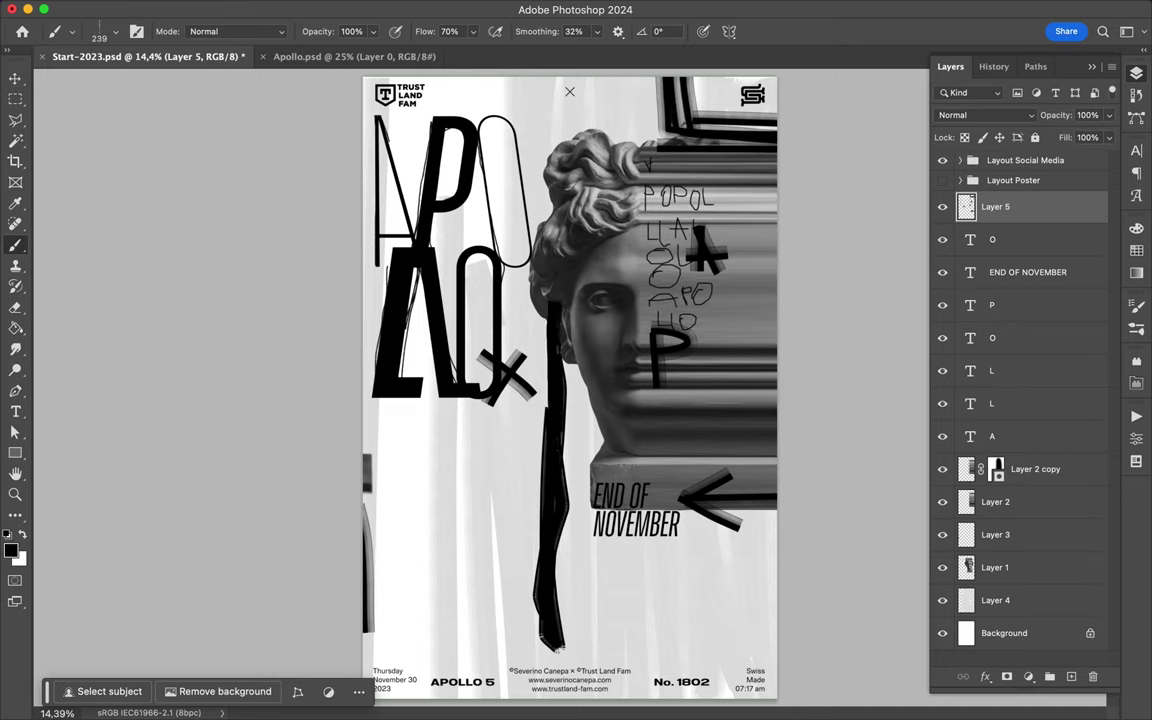
drag(553, 300, 548, 200)
click(1070, 677)
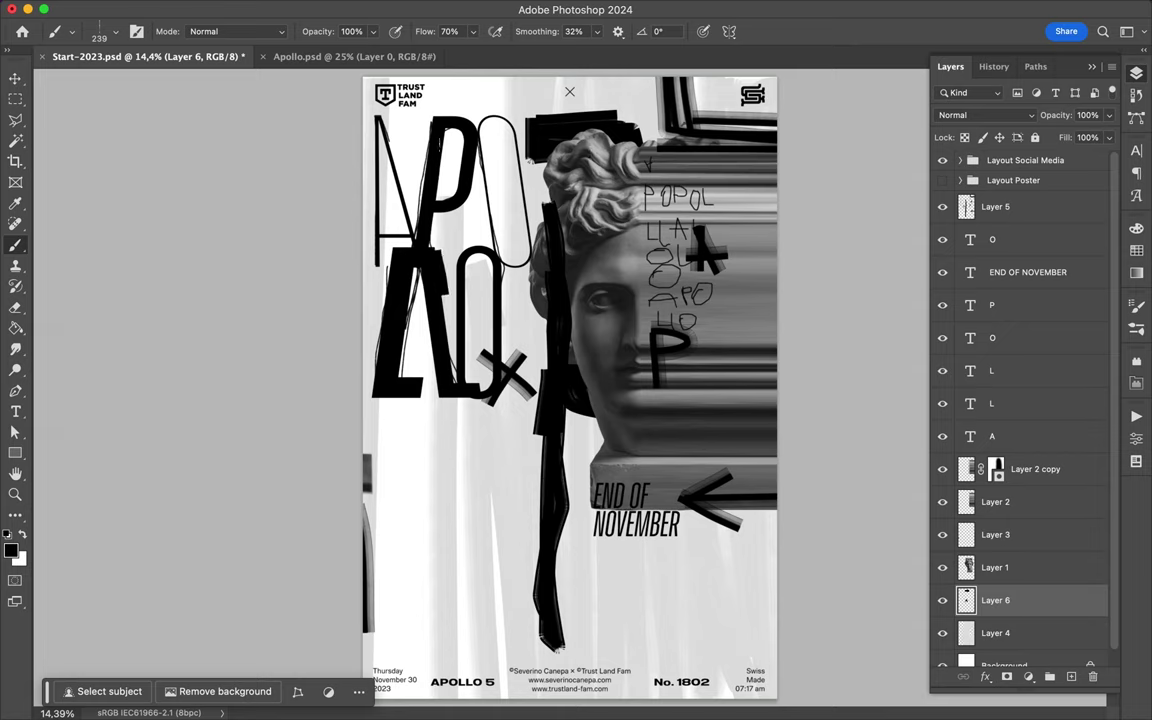
On new Layer 7, paint a crossed circle on the chin, L marks and thick black sweeps.
key(ctrl+shift+alt+n)
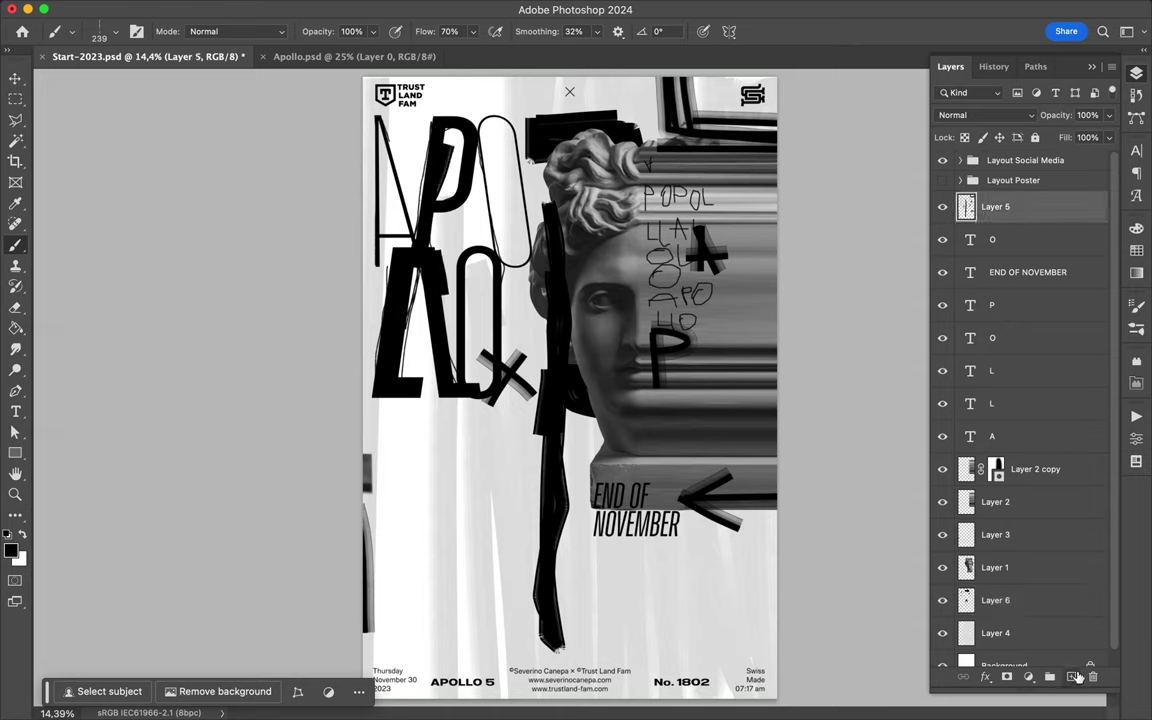
drag(712, 370, 708, 372)
mouse_move(680, 440)
mouse_down()
mouse_move(748, 372)
mouse_move(760, 445)
mouse_up()
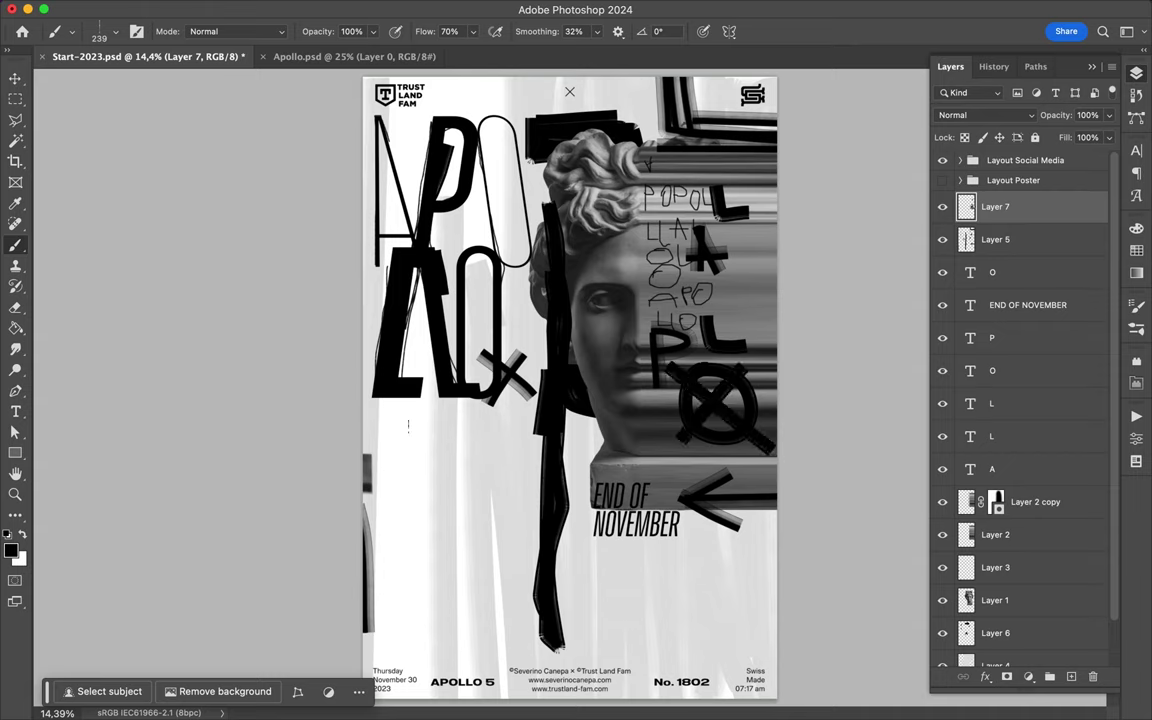
drag(366, 420, 505, 432)
drag(558, 474, 574, 562)
drag(540, 205, 515, 335)
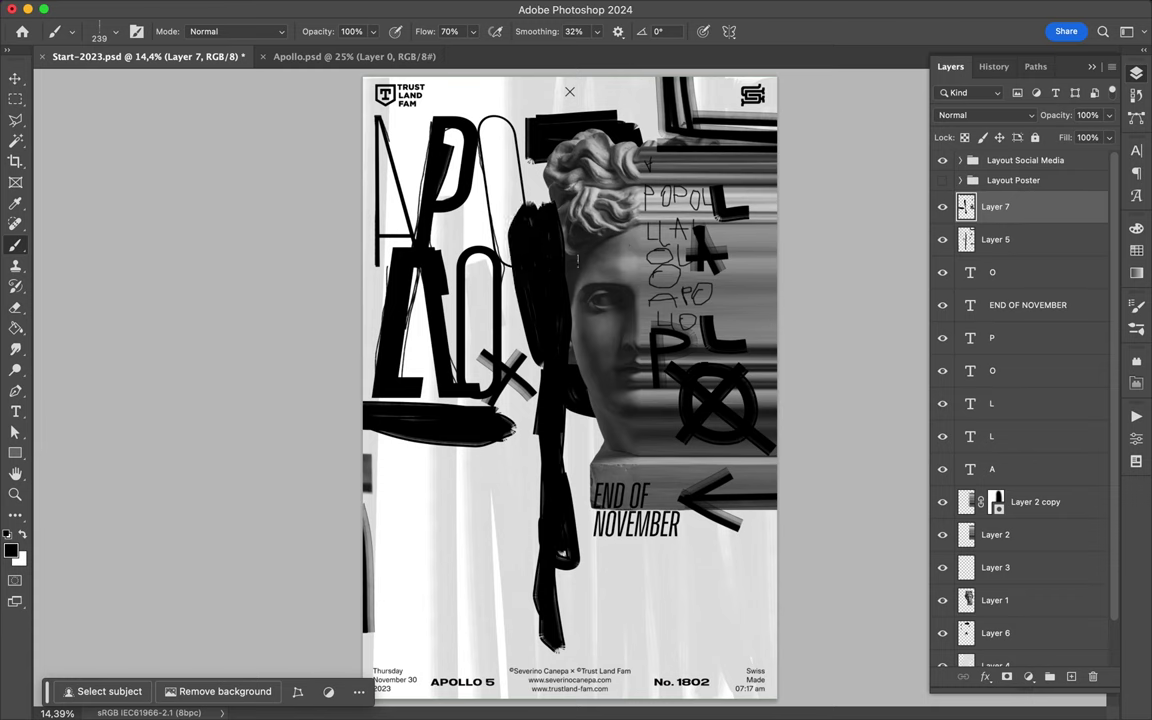
Pick a blue swatch from Swatches as the foreground colour.
click(1136, 250)
click(947, 269)
click(72, 31)
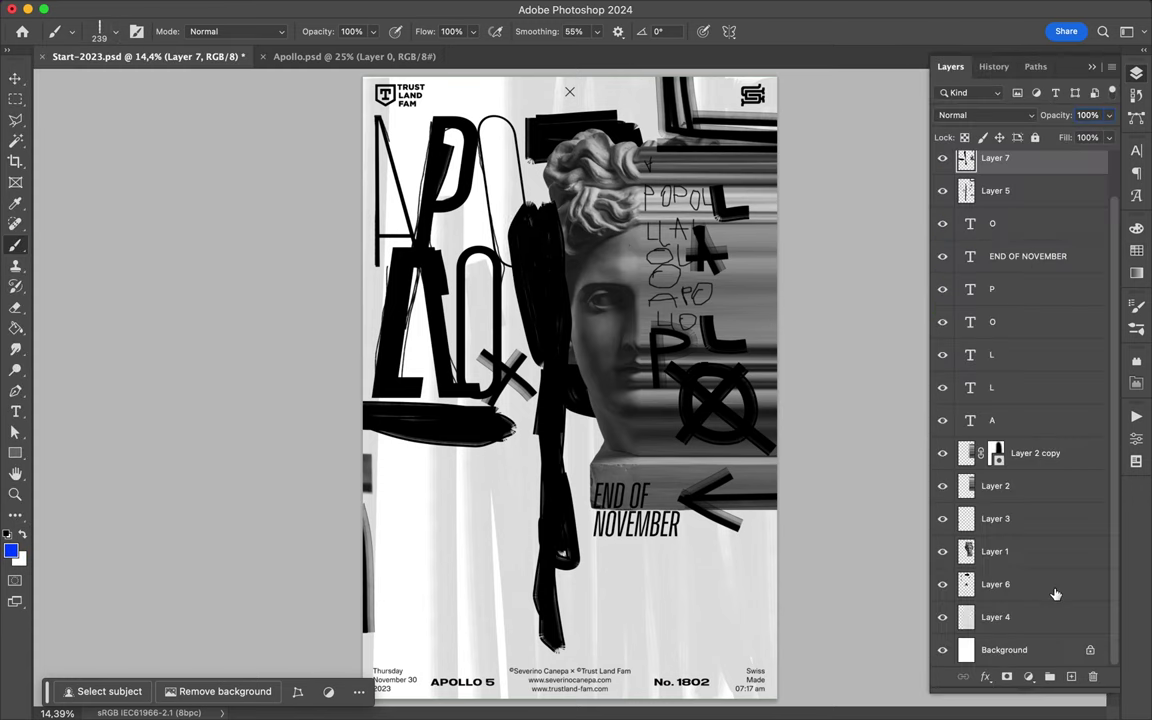
Paint blue inside an APOLLO letter, a blue patch and a large blue block at lower left.
mouse_move(469, 262)
mouse_down()
mouse_move(469, 352)
mouse_move(482, 280)
mouse_move(487, 380)
mouse_up()
mouse_move(565, 430)
mouse_down()
mouse_move(600, 445)
mouse_move(575, 465)
mouse_up()
mouse_move(435, 484)
mouse_down()
mouse_move(507, 637)
mouse_move(466, 488)
mouse_move(470, 526)
mouse_move(445, 620)
mouse_move(480, 470)
mouse_move(430, 560)
mouse_up()
On new Layer 9, paint a blue arrow by the statue base and a blue stroke along the top.
click(1024, 190)
key(ctrl+shift+alt+n)
mouse_move(735, 458)
mouse_down()
mouse_move(620, 460)
mouse_move(775, 456)
mouse_up()
drag(630, 460, 668, 424)
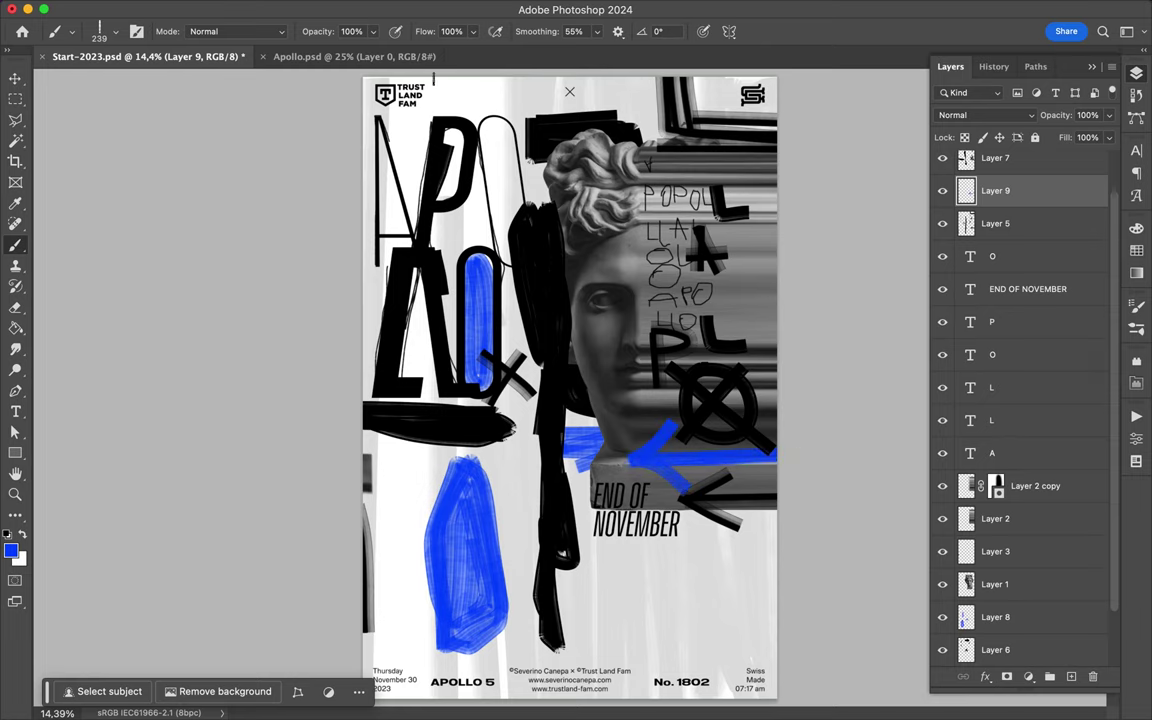
drag(433, 77, 605, 75)
Switch to a thin 32 px brush and draw a blue line under NOVEMBER.
click(100, 31)
click(120, 310)
key(Return)
drag(777, 533, 578, 540)
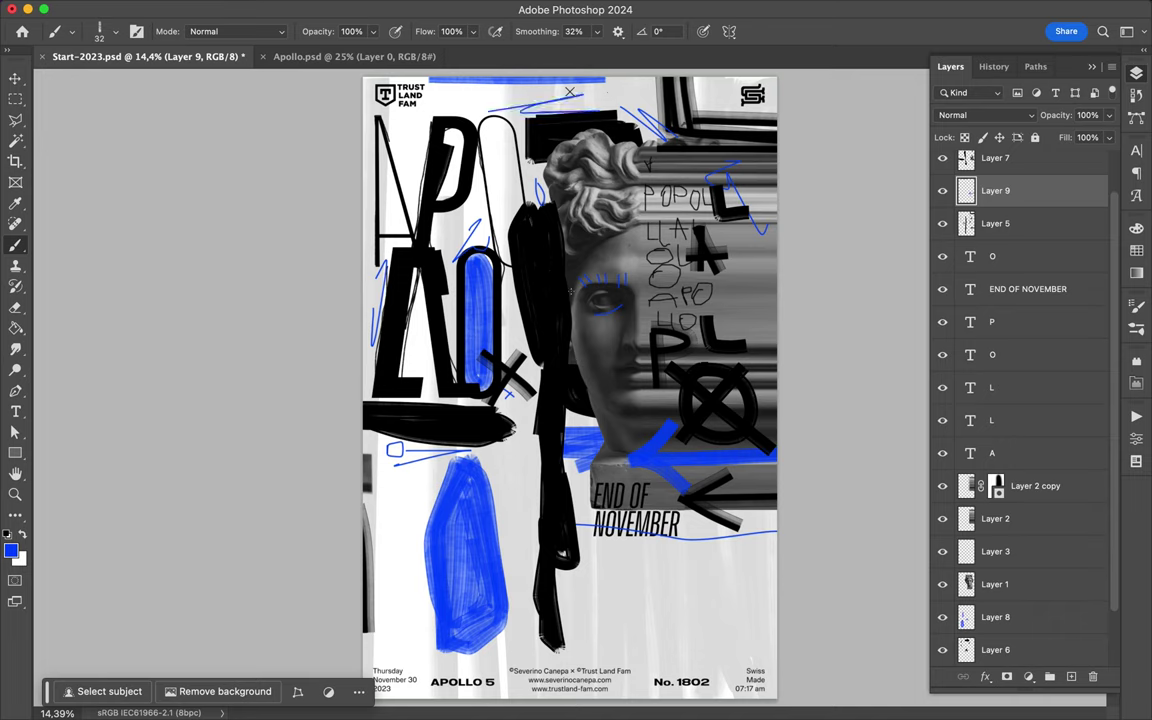
Draw thin white letters A and LLO over the statue, a small arrow and a scribble over END.
drag(621, 346, 637, 344)
drag(630, 252, 648, 266)
drag(722, 250, 714, 266)
drag(752, 320, 750, 322)
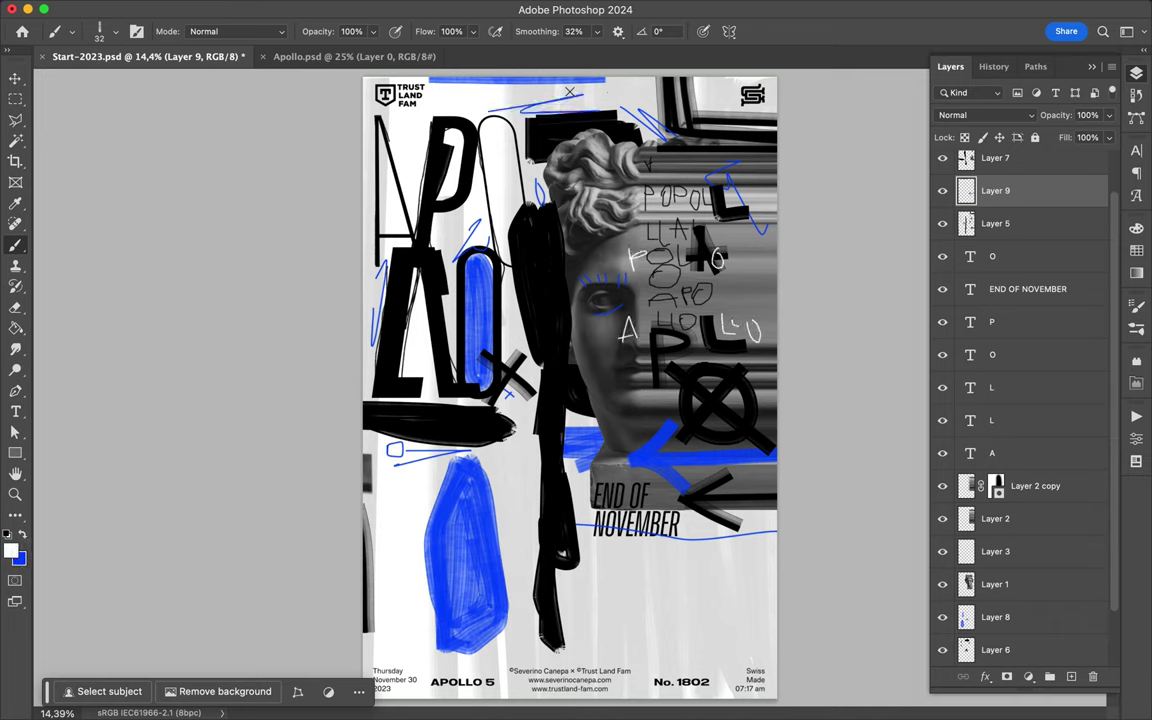
drag(580, 352, 588, 374)
drag(594, 489, 620, 498)
Add a white triangle in the crossed circle, a thin line, a top-right zigzag and a < mark.
drag(730, 406, 741, 396)
drag(566, 245, 564, 296)
drag(703, 165, 777, 148)
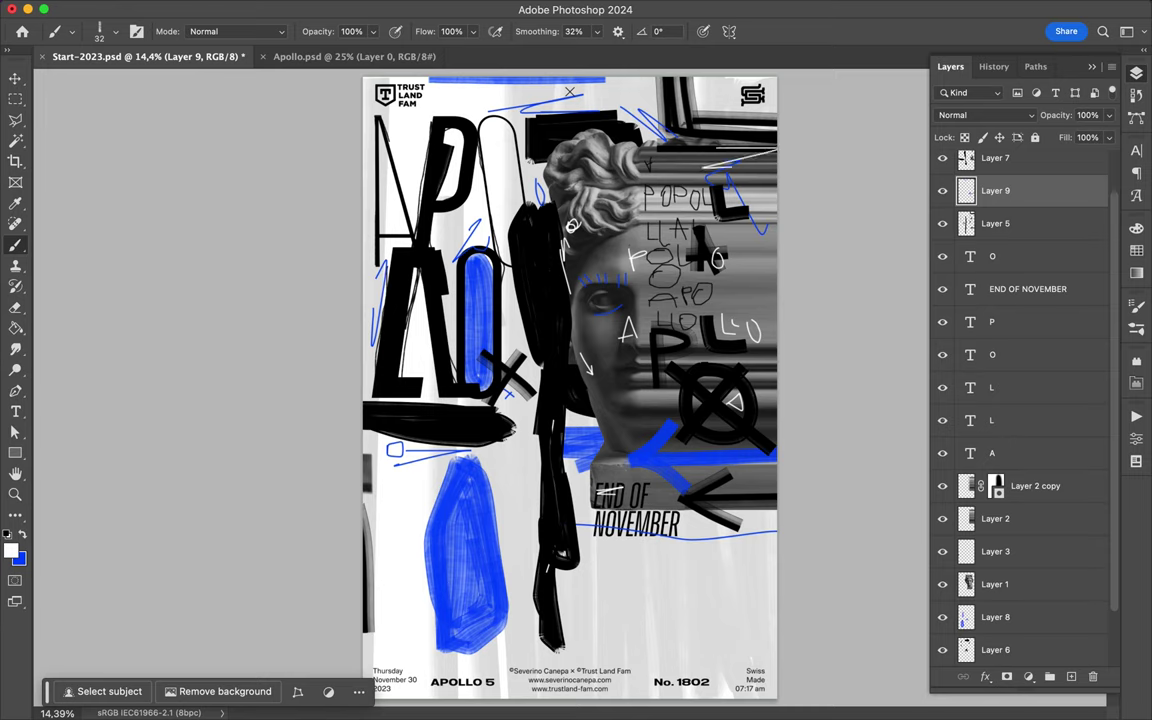
drag(396, 292, 395, 328)
click(100, 31)
double_click(60, 300)
Paint a broad white 284 px stroke down the right edge and save Start-2023.psd.
drag(783, 228, 785, 449)
click(1016, 10)
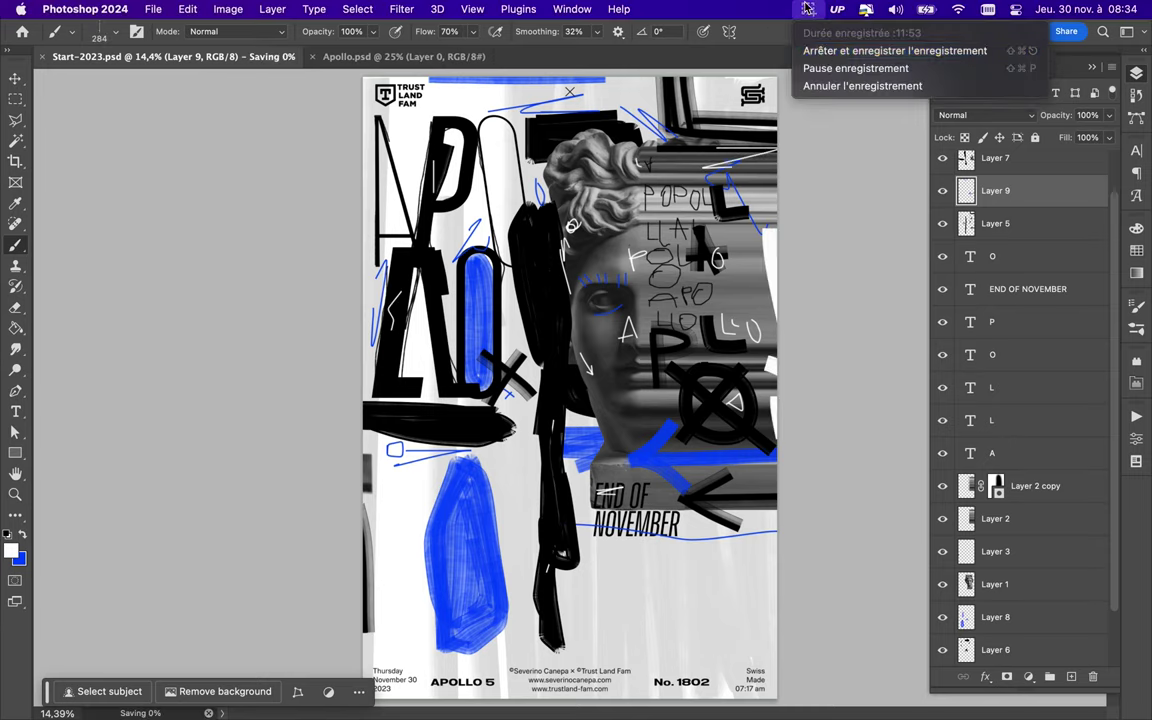